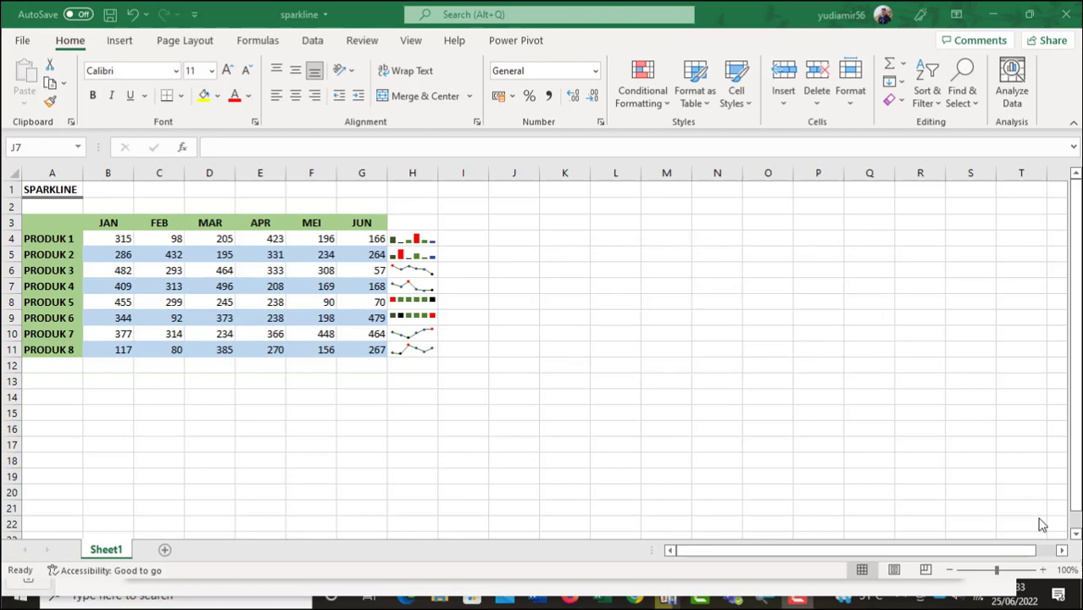
Insert a clustered column chart of PRODUK 1's JAN–JUN values (B4:G4), one series per month, and place it beside the table.
{"action": "left_click_drag", "start_coordinate": [92, 241], "coordinate": [366, 238]}
{"action": "left_click", "coordinate": [120, 40]}
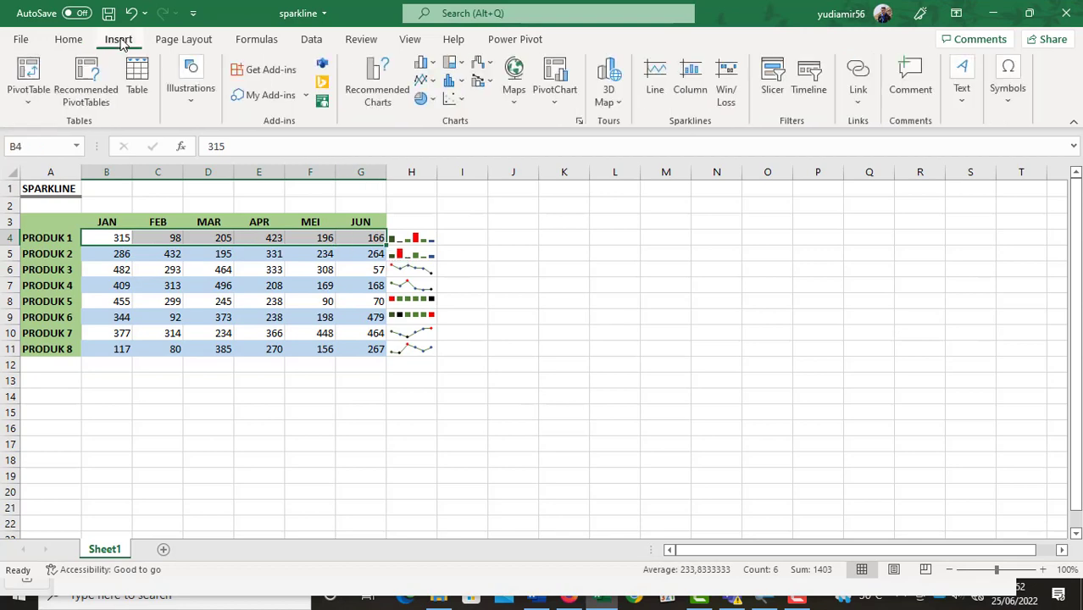
{"action": "left_click", "coordinate": [369, 98]}
{"action": "left_click", "coordinate": [418, 91]}
{"action": "left_click", "coordinate": [362, 180]}
{"action": "scroll", "coordinate": [363, 184], "scroll_direction": "down", "scroll_amount": 15}
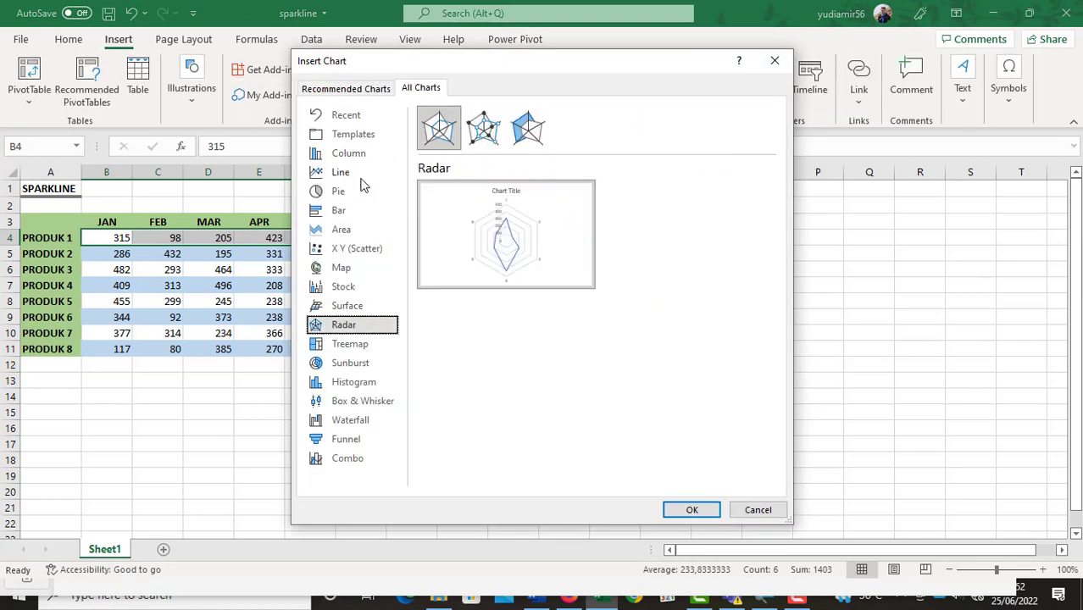
{"action": "scroll", "coordinate": [362, 185], "scroll_direction": "up", "scroll_amount": 16}
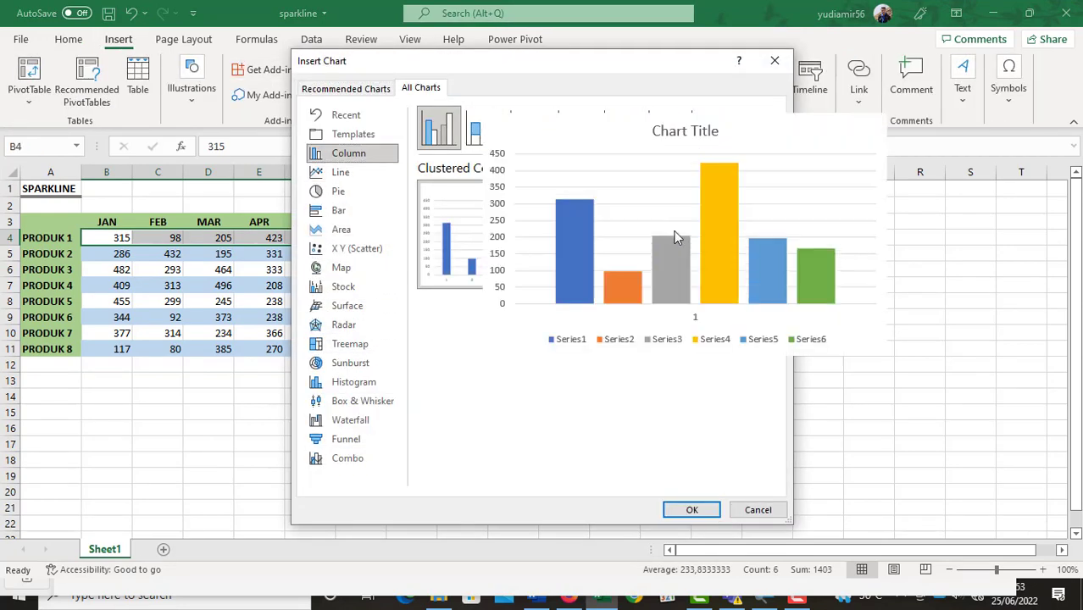
{"action": "left_click", "coordinate": [672, 516]}
{"action": "left_click_drag", "start_coordinate": [635, 263], "coordinate": [788, 216]}
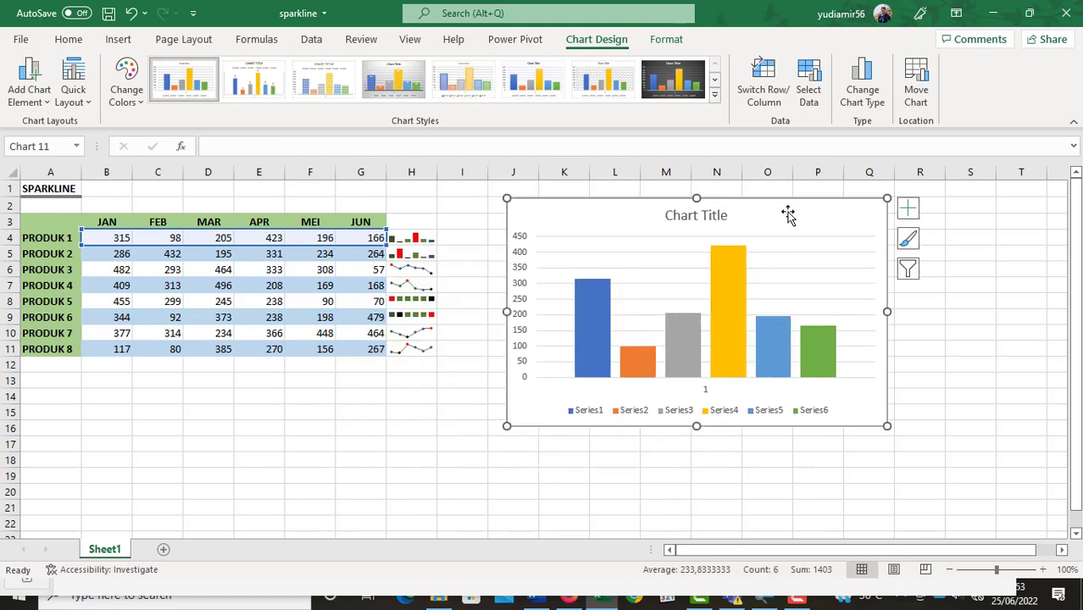
Insert a multi-series clustered column chart of PRODUK 2's values (B5:G5) and place it overlapping the PRODUK 1 chart.
{"action": "left_click_drag", "start_coordinate": [106, 253], "coordinate": [367, 253]}
{"action": "left_click", "coordinate": [373, 84]}
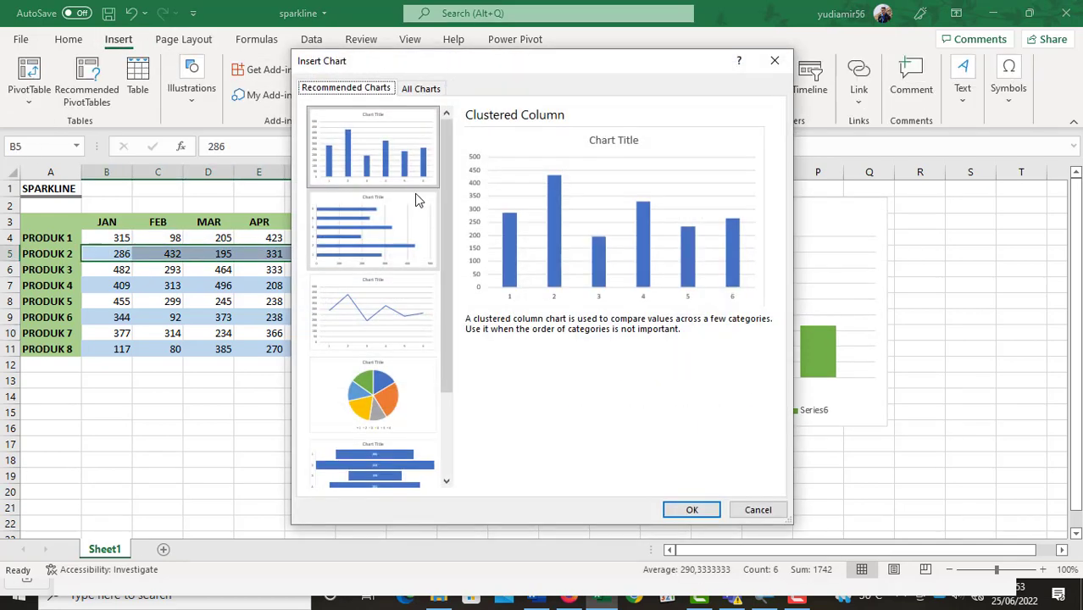
{"action": "left_click", "coordinate": [420, 87]}
{"action": "left_click", "coordinate": [692, 509]}
{"action": "left_click_drag", "start_coordinate": [615, 263], "coordinate": [844, 283]}
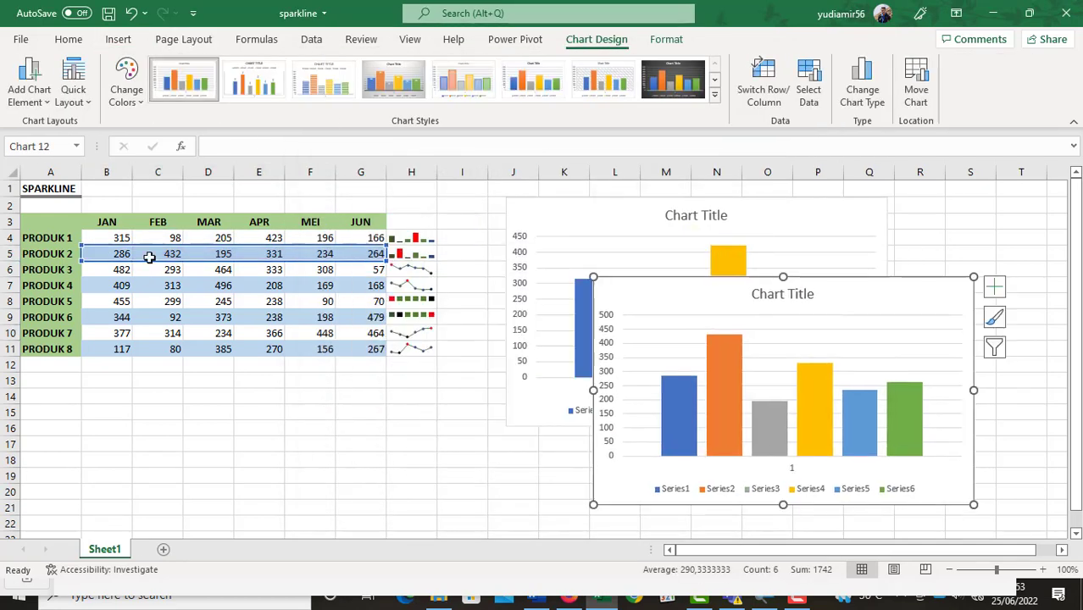
Insert a clustered column chart of PRODUK 3's JAN–JUN values (B6:G6), with one series per month.
{"action": "left_click_drag", "start_coordinate": [108, 269], "coordinate": [371, 271]}
{"action": "left_click", "coordinate": [379, 89]}
{"action": "left_click", "coordinate": [420, 87]}
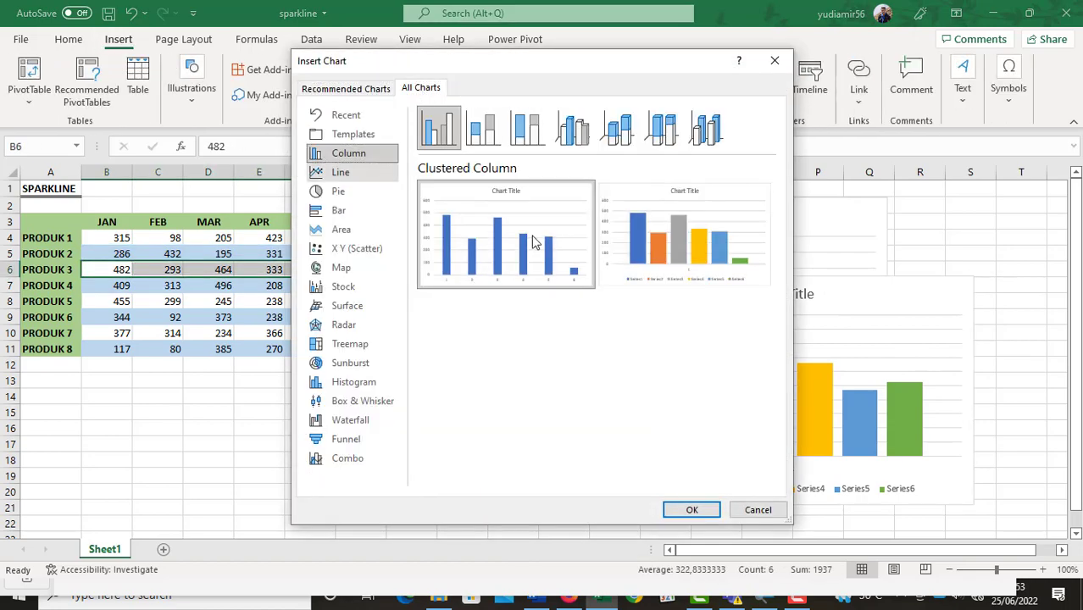
{"action": "left_click", "coordinate": [691, 509]}
Insert a multi-series clustered column chart of PRODUK 4's values (B7:G7) and move it away from the table.
{"action": "left_click_drag", "start_coordinate": [98, 285], "coordinate": [371, 286]}
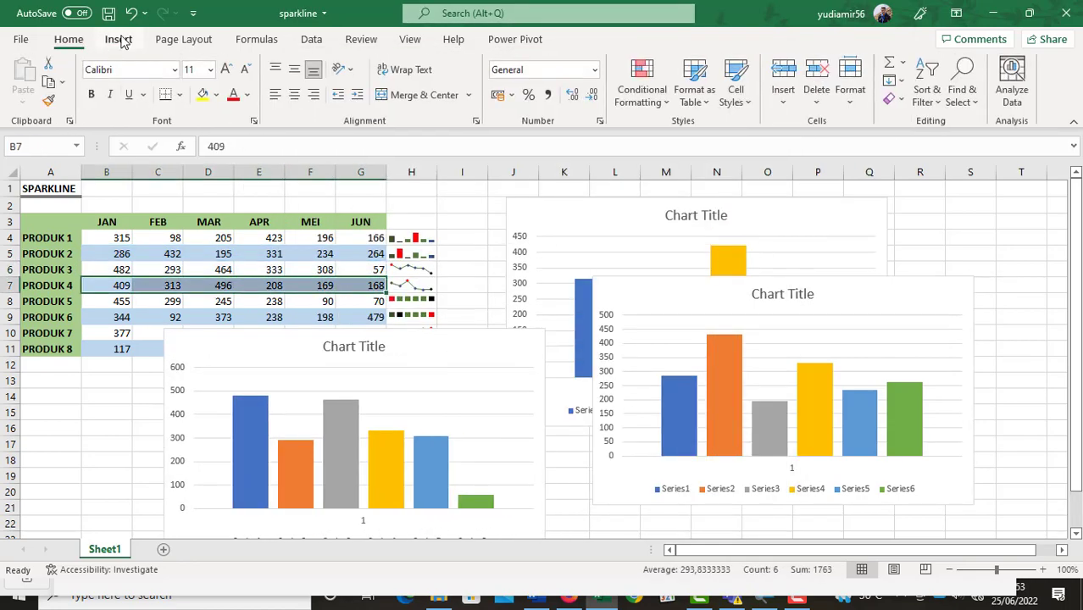
{"action": "left_click", "coordinate": [117, 39]}
{"action": "left_click", "coordinate": [379, 89]}
{"action": "left_click", "coordinate": [420, 87]}
{"action": "left_click", "coordinate": [691, 508]}
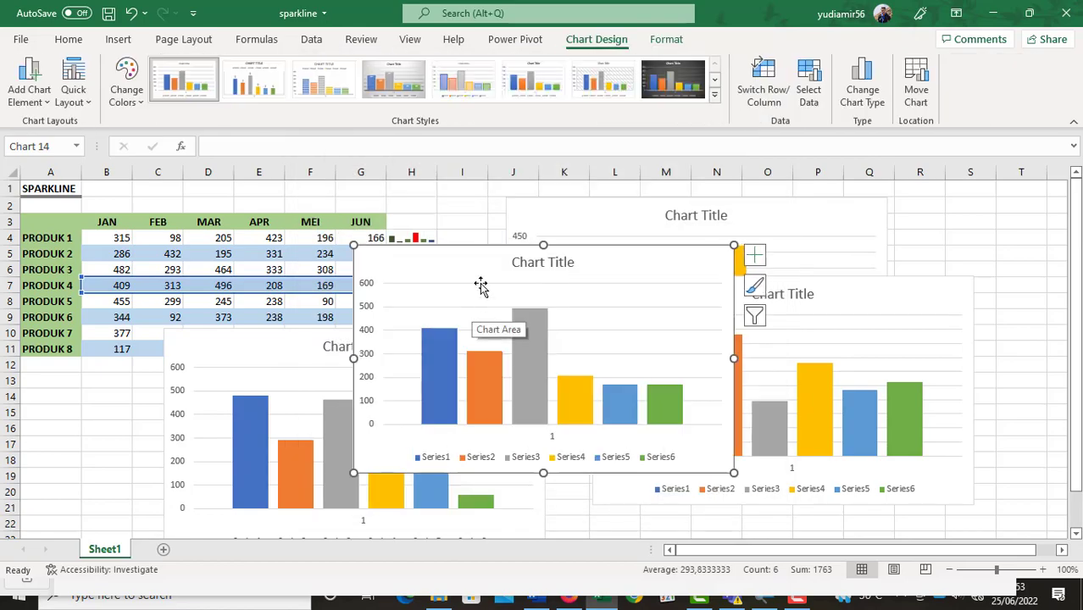
{"action": "left_click_drag", "start_coordinate": [487, 267], "coordinate": [740, 350]}
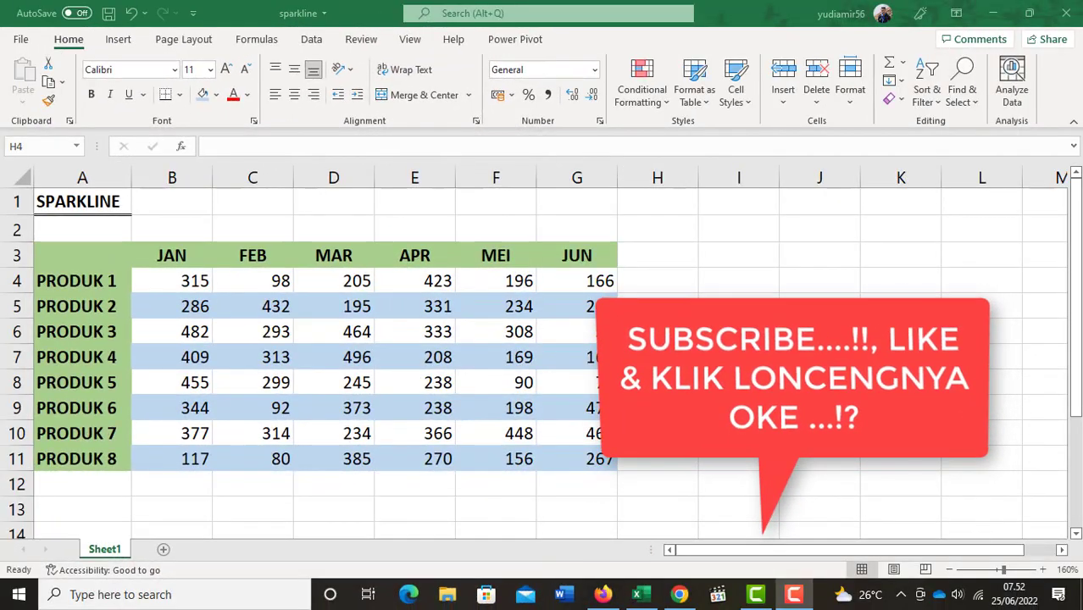
Create a line sparkline in H4 from PRODUK 1's data range B4:G4.
{"action": "left_click", "coordinate": [118, 40]}
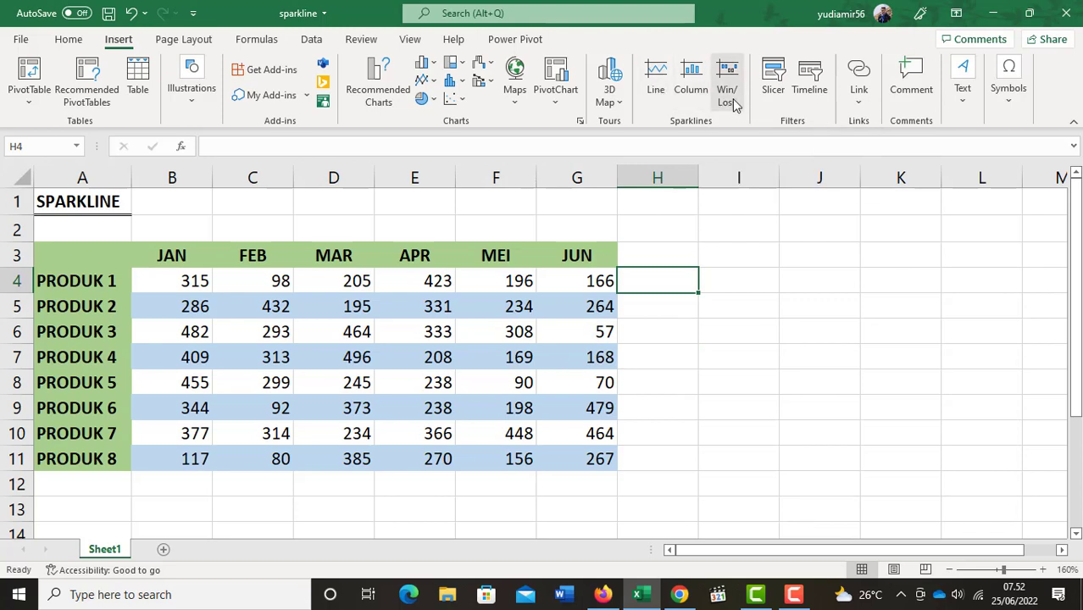
{"action": "left_click", "coordinate": [660, 81]}
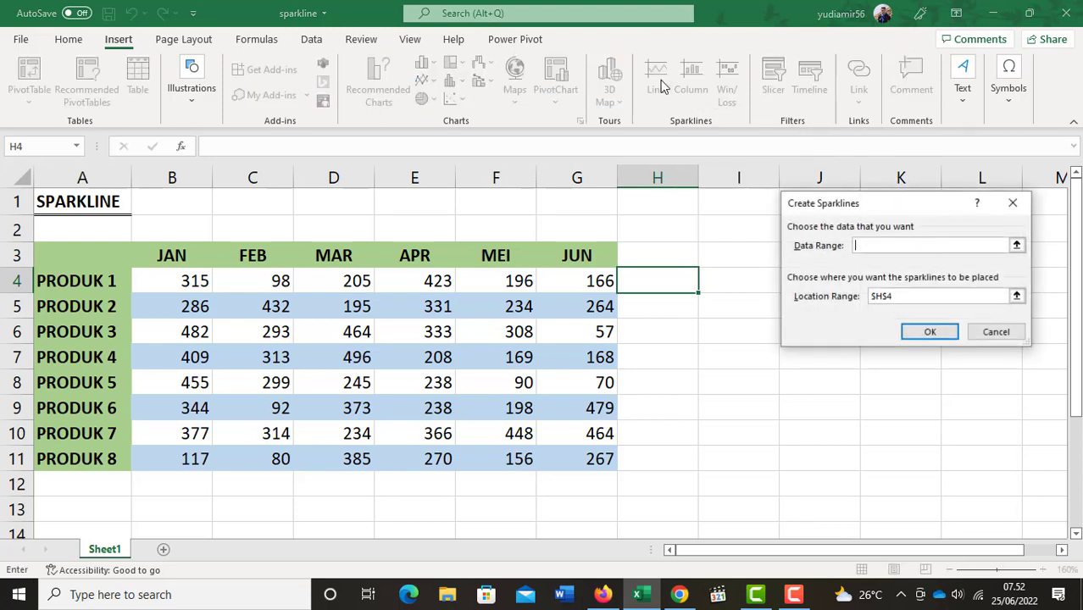
{"action": "left_click_drag", "start_coordinate": [896, 210], "coordinate": [830, 200]}
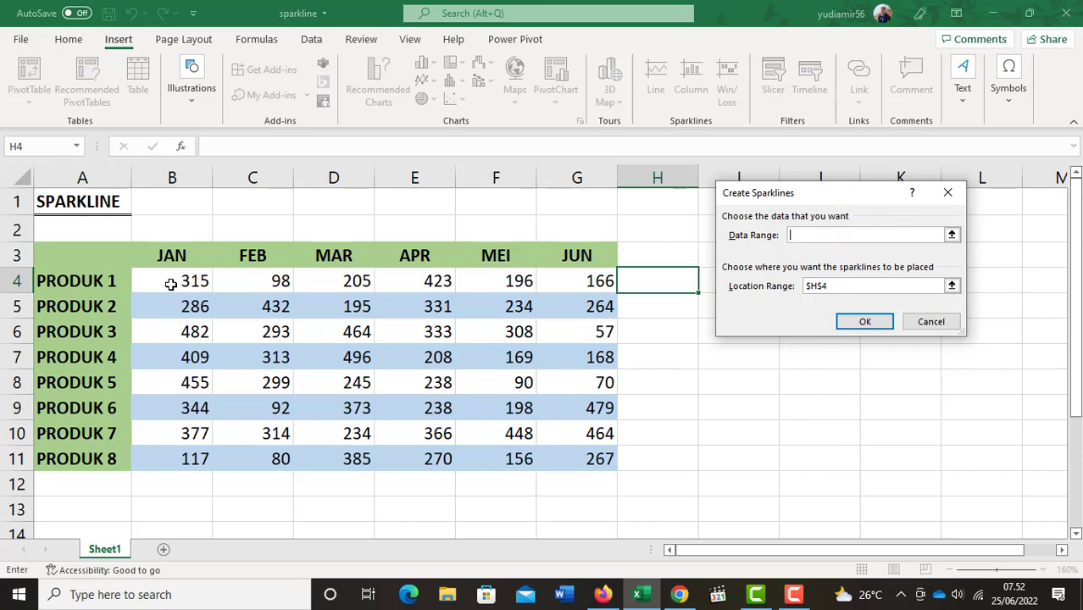
{"action": "left_click_drag", "start_coordinate": [169, 281], "coordinate": [559, 290]}
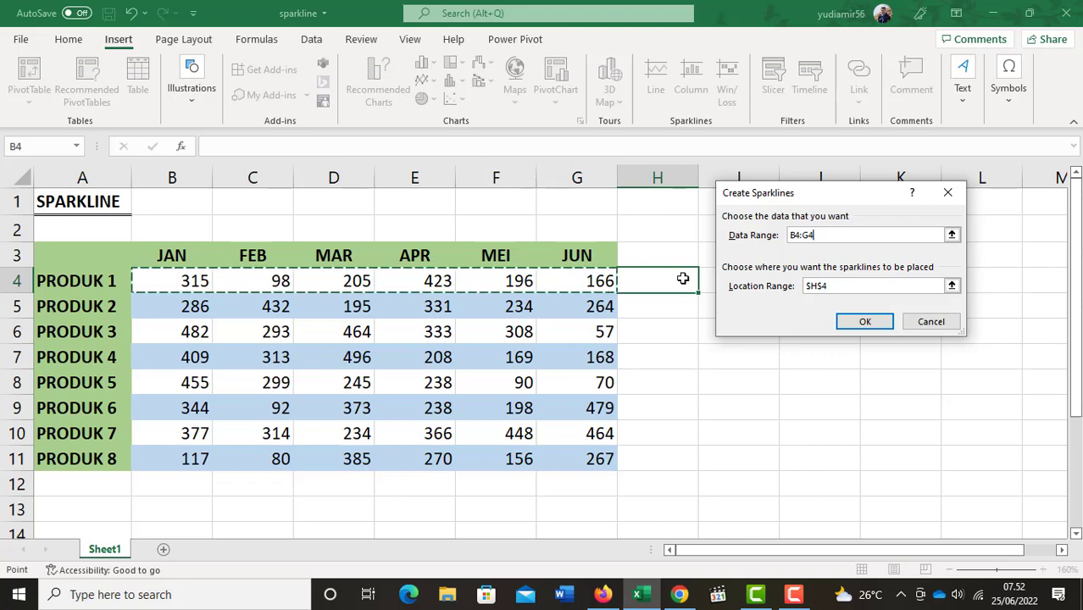
{"action": "left_click", "coordinate": [874, 319]}
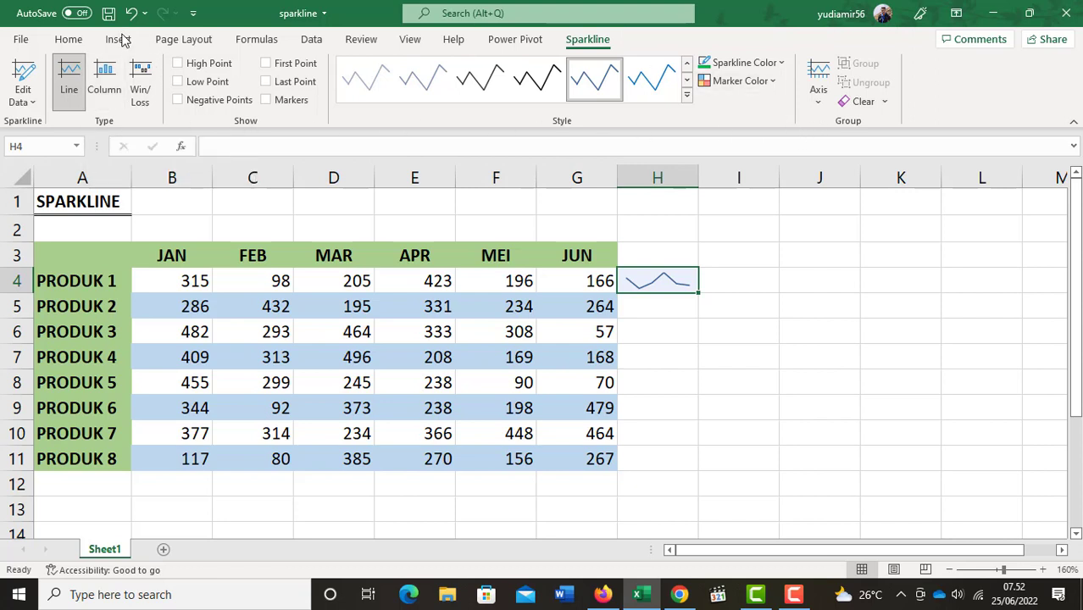
Try the Column and Win/Loss types on the H4 sparkline and return it to the Line type.
{"action": "left_click", "coordinate": [106, 85]}
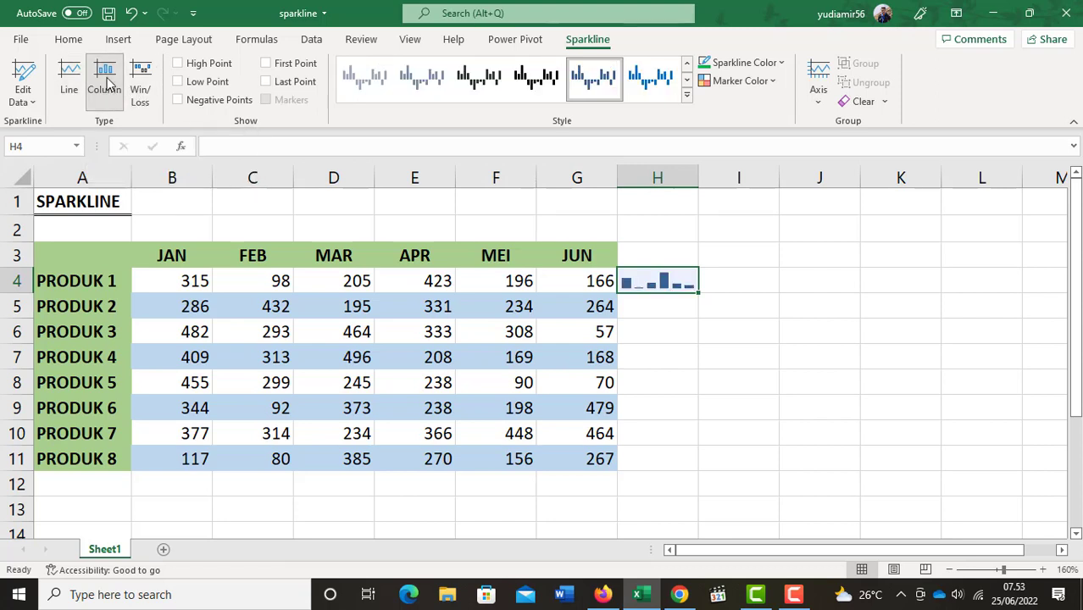
{"action": "left_click", "coordinate": [141, 86]}
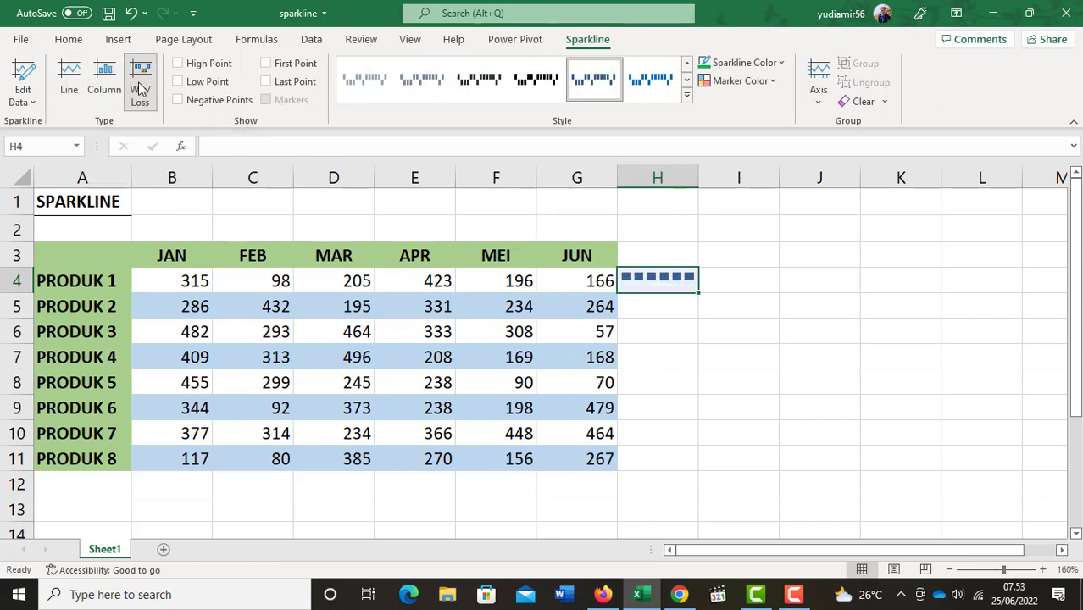
{"action": "left_click", "coordinate": [68, 83]}
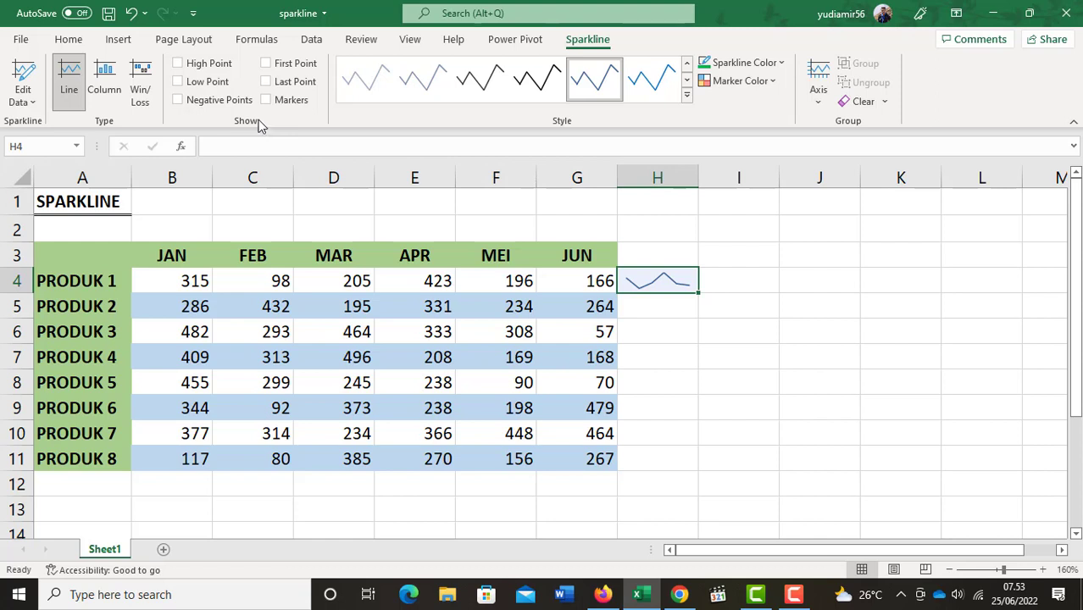
Show the H4 sparkline's high, low, first and last points and markers, and apply the orange style.
{"action": "left_click", "coordinate": [197, 74]}
{"action": "left_click", "coordinate": [228, 101]}
{"action": "left_click", "coordinate": [687, 100]}
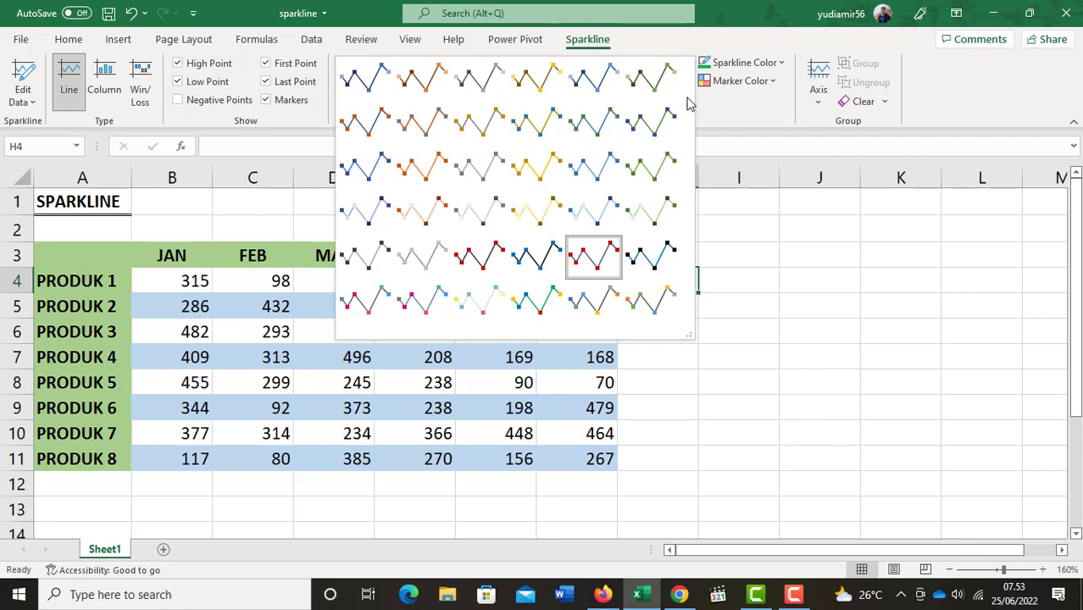
{"action": "left_click", "coordinate": [414, 173]}
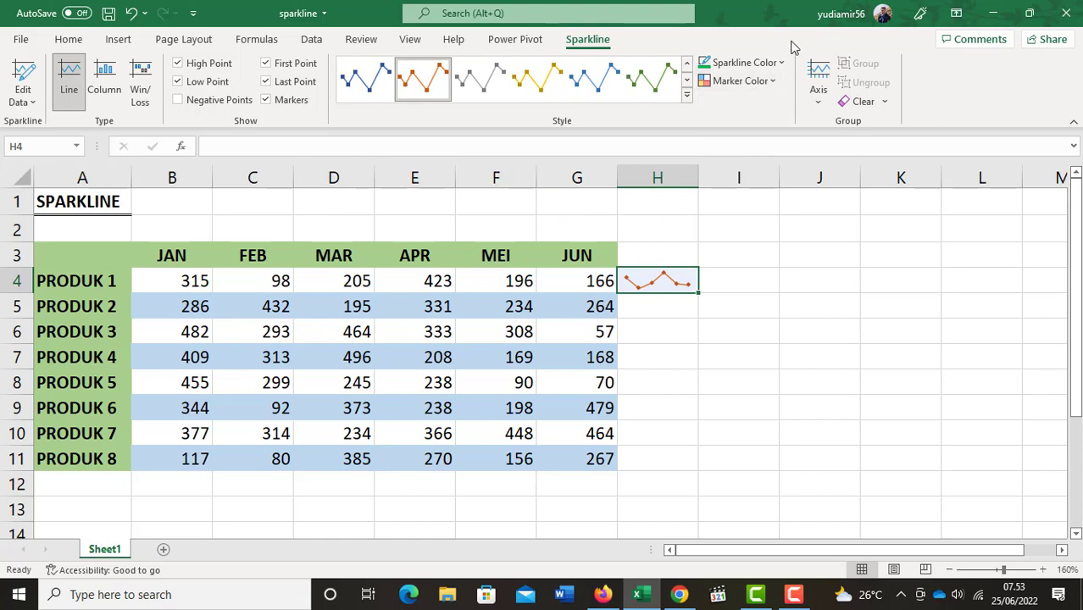
Recolor the H4 sparkline with a light blue line, a red high point and a blue low point.
{"action": "left_click", "coordinate": [780, 64]}
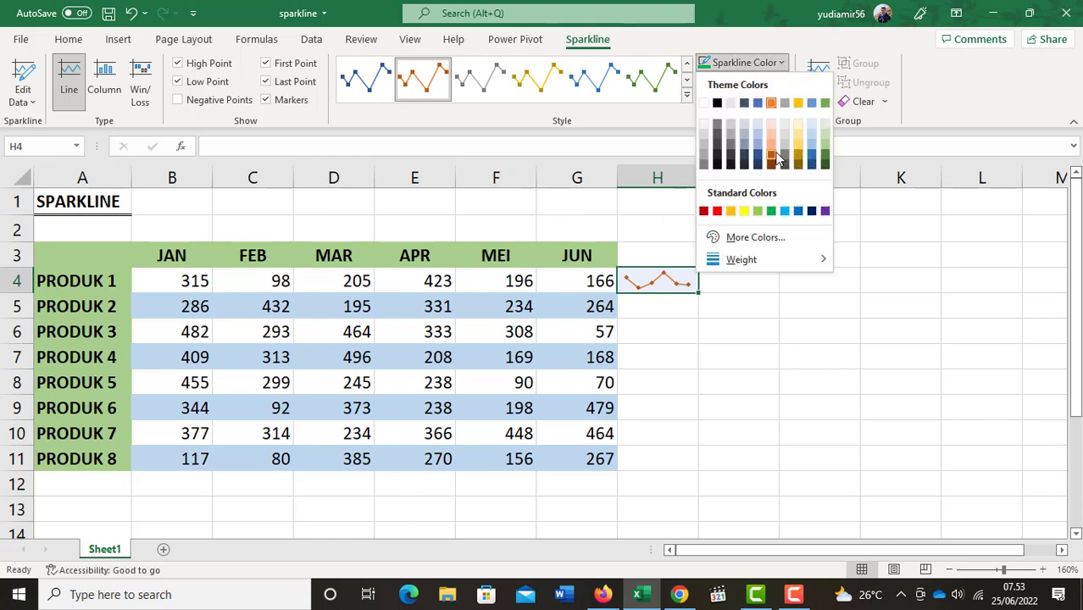
{"action": "left_click", "coordinate": [785, 211]}
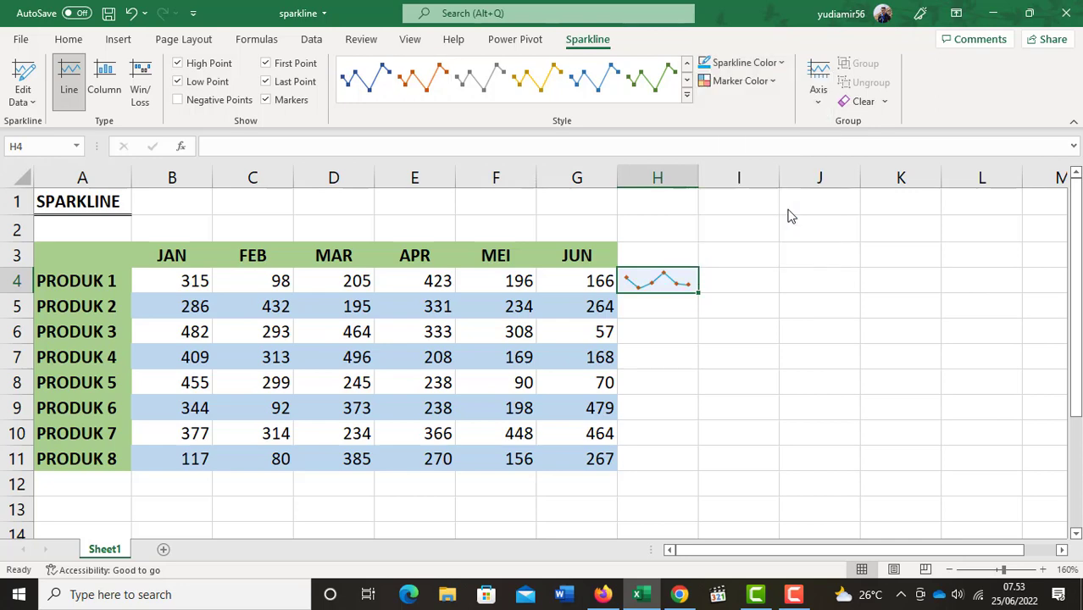
{"action": "left_click", "coordinate": [772, 82]}
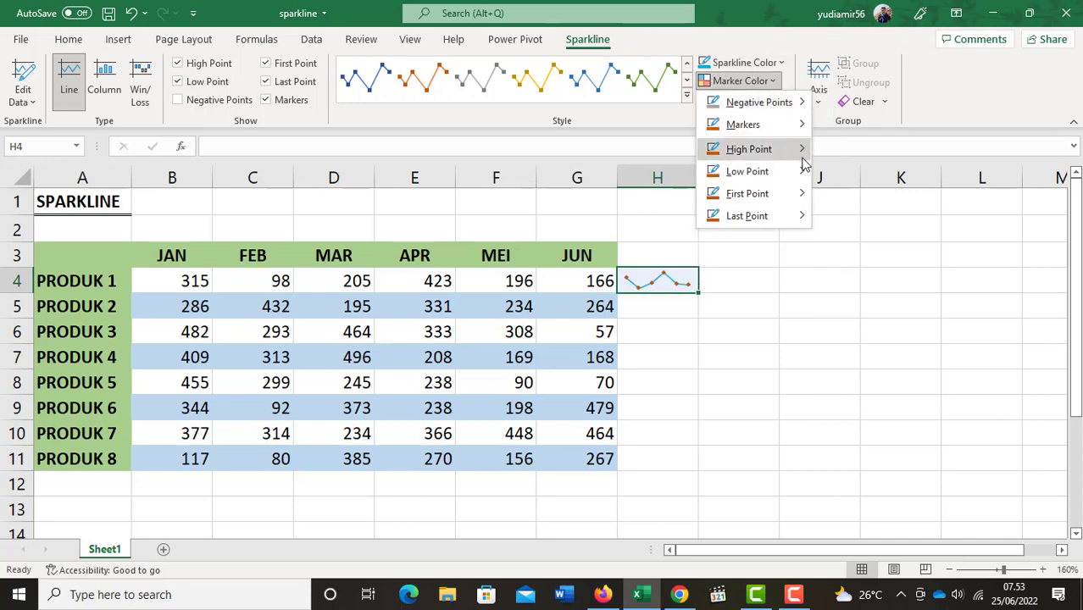
{"action": "mouse_move", "coordinate": [803, 163]}
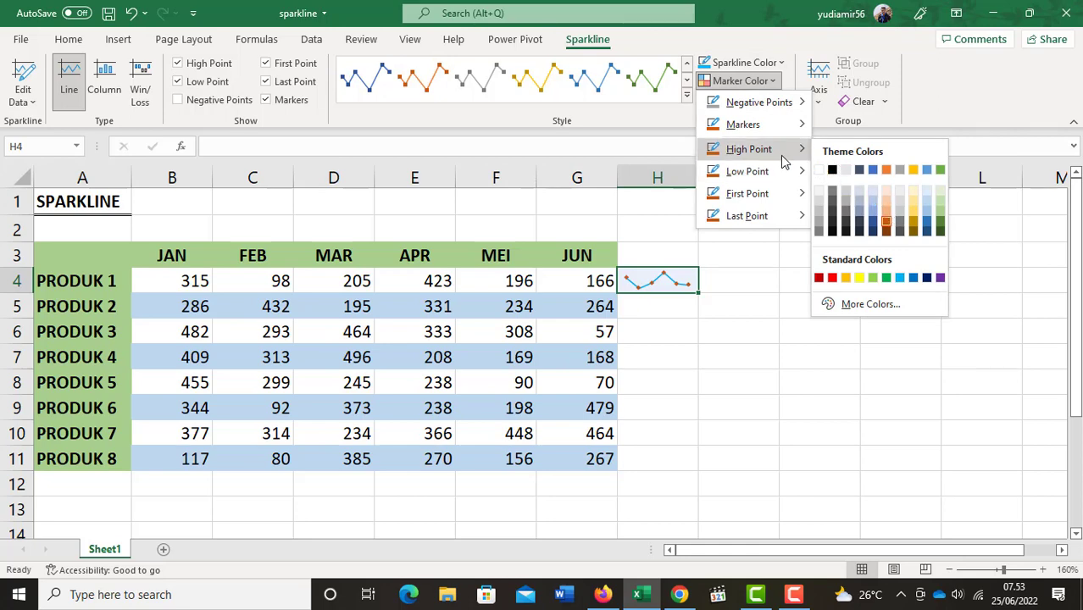
{"action": "left_click", "coordinate": [832, 278]}
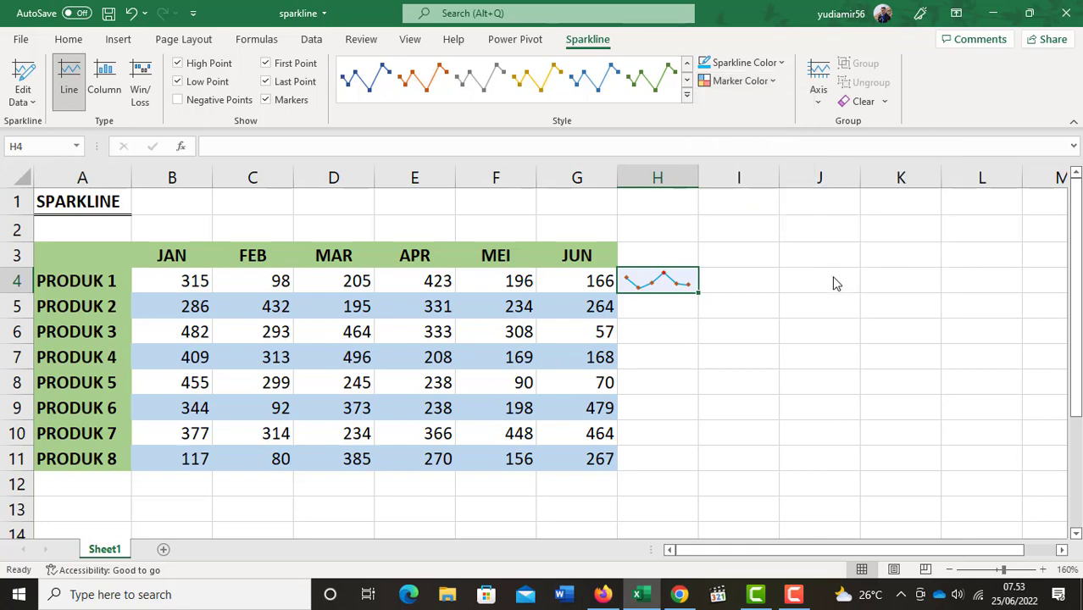
{"action": "left_click", "coordinate": [753, 82]}
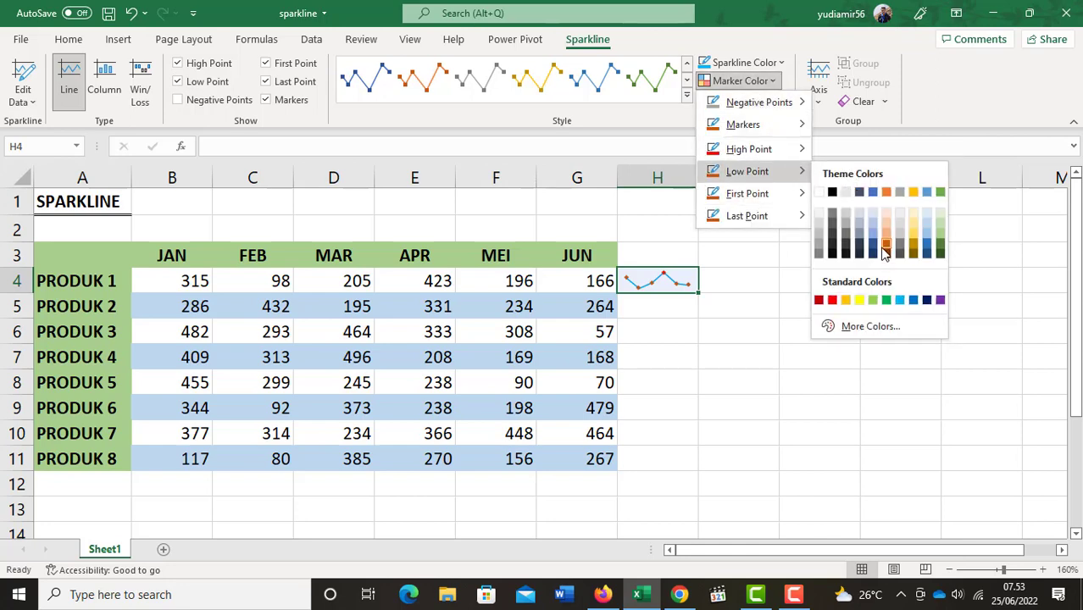
{"action": "left_click", "coordinate": [915, 300]}
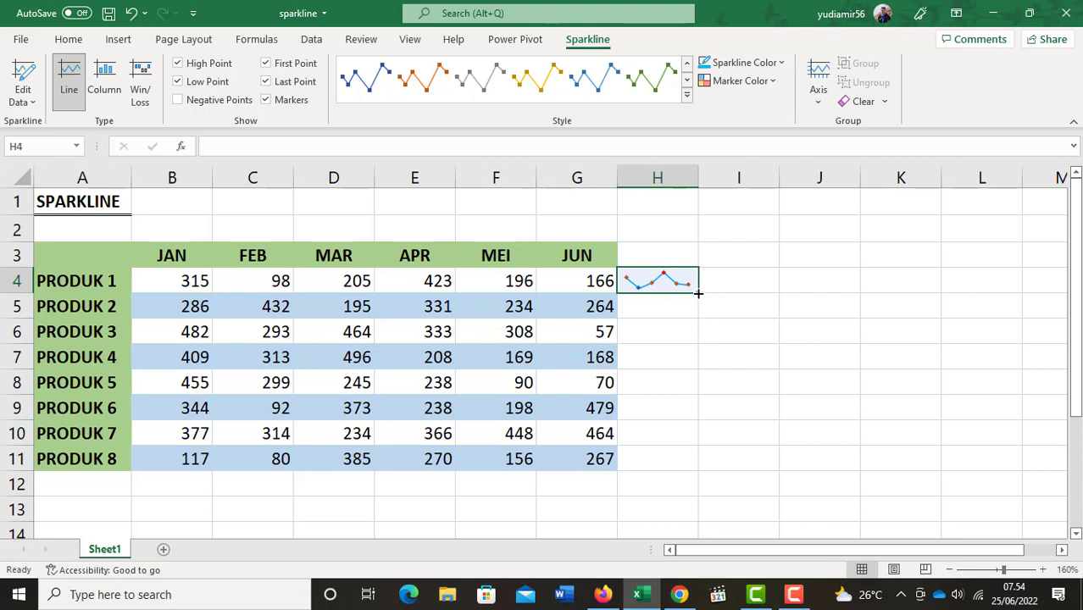
Fill the H4 sparkline down through H11 for all eight products and check individual cells of the sparkline group.
{"action": "left_click_drag", "start_coordinate": [698, 294], "coordinate": [717, 465]}
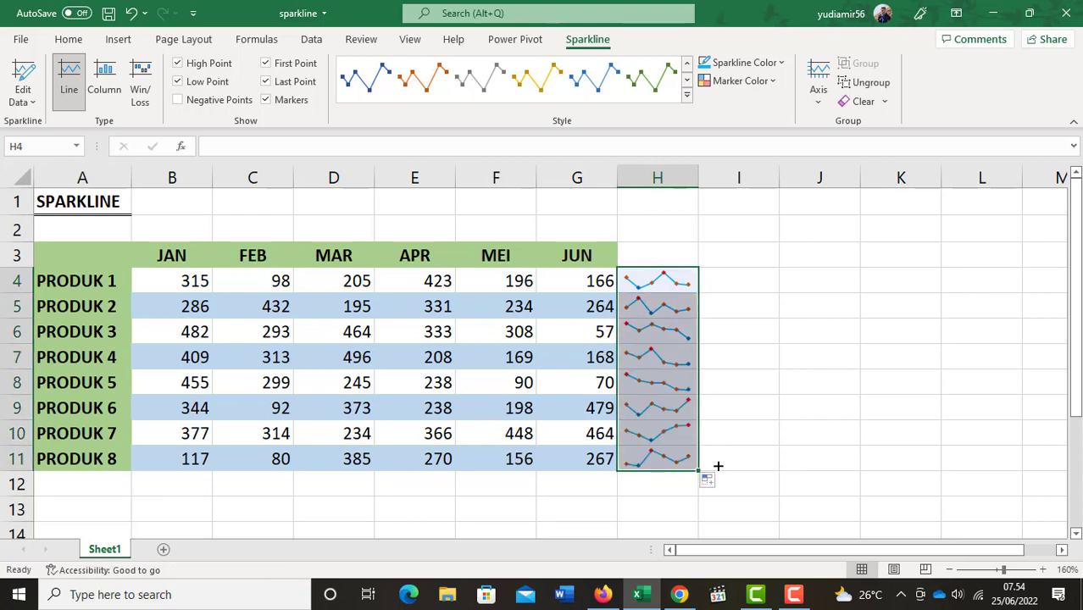
{"action": "left_click", "coordinate": [735, 413]}
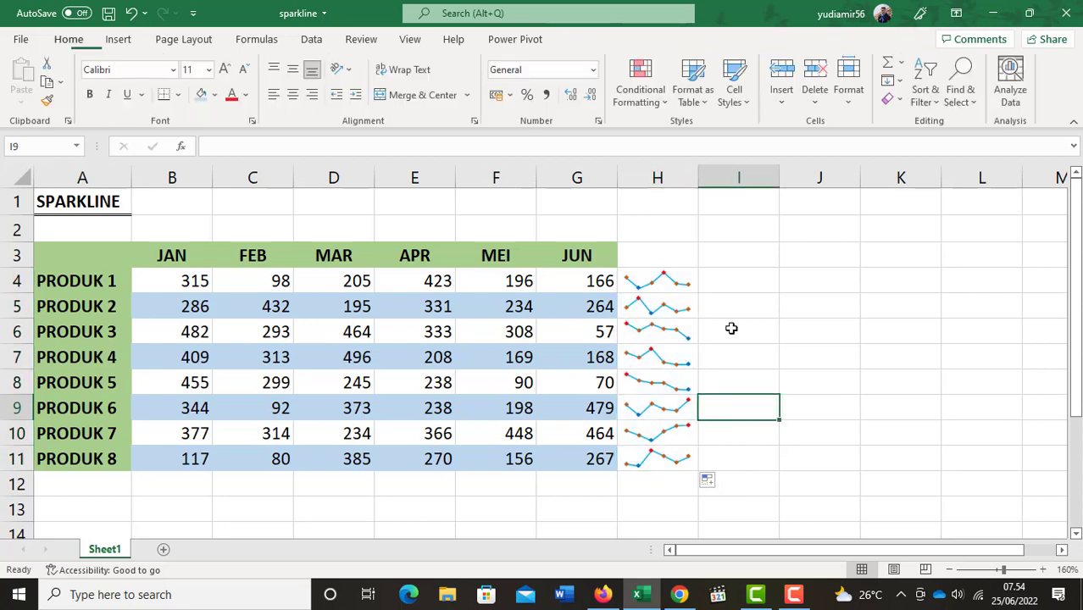
{"action": "left_click", "coordinate": [663, 281]}
{"action": "left_click", "coordinate": [656, 336]}
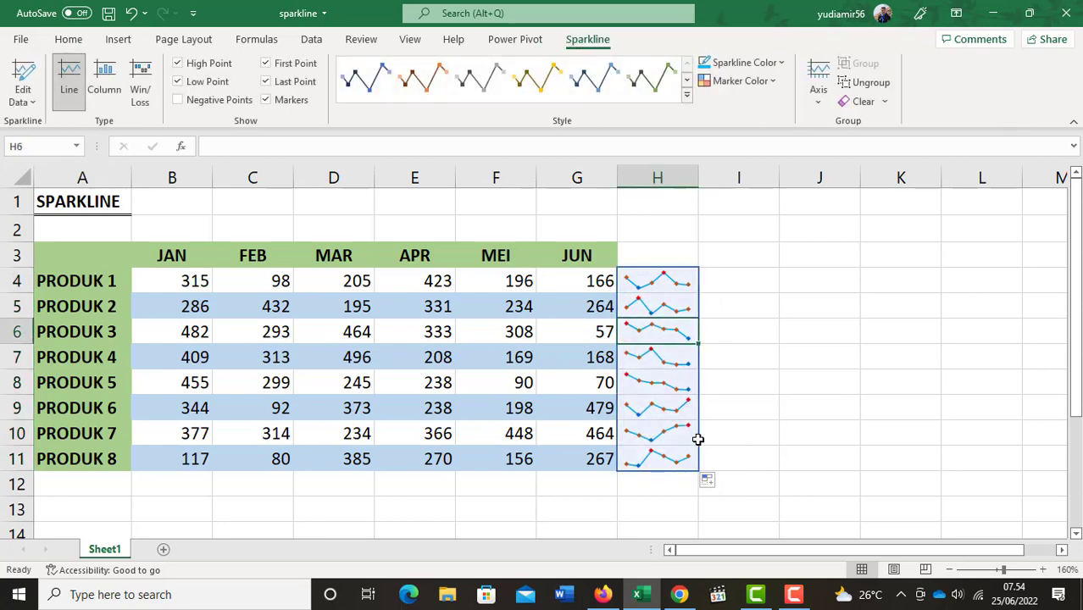
{"action": "left_click", "coordinate": [667, 441]}
{"action": "left_click", "coordinate": [675, 458]}
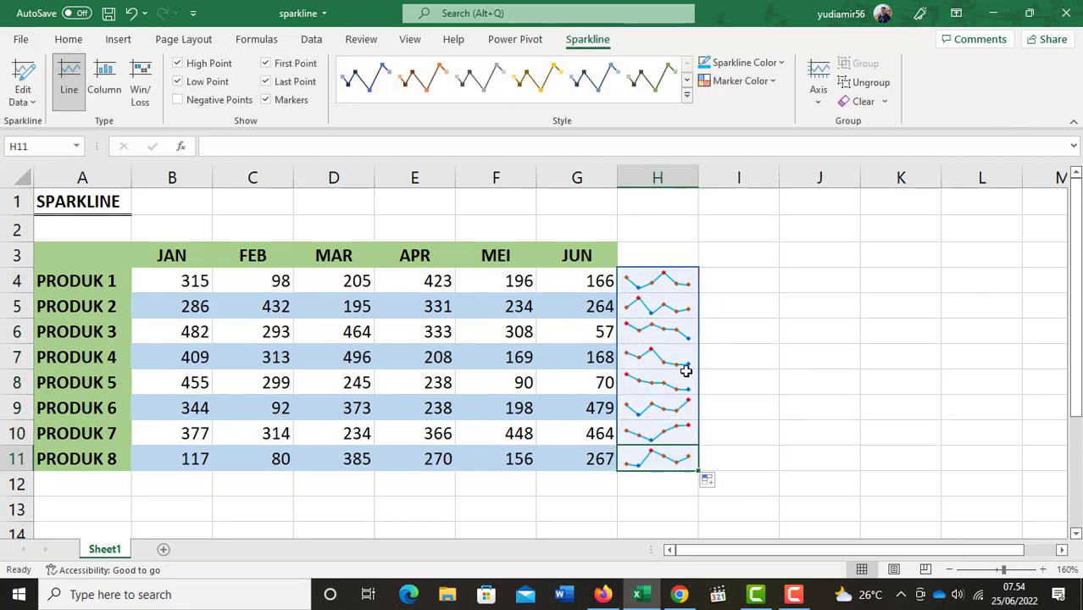
Ungroup the sparklines in H4:H11 and select the one in H4 on its own.
{"action": "left_click", "coordinate": [672, 280]}
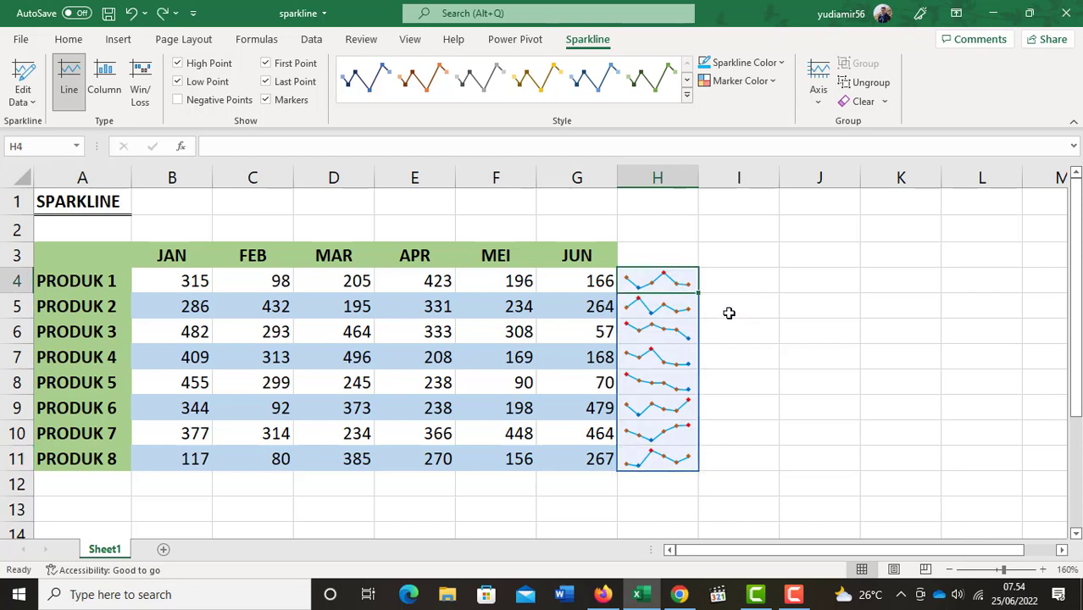
{"action": "left_click", "coordinate": [716, 288]}
{"action": "left_click_drag", "start_coordinate": [688, 284], "coordinate": [672, 460]}
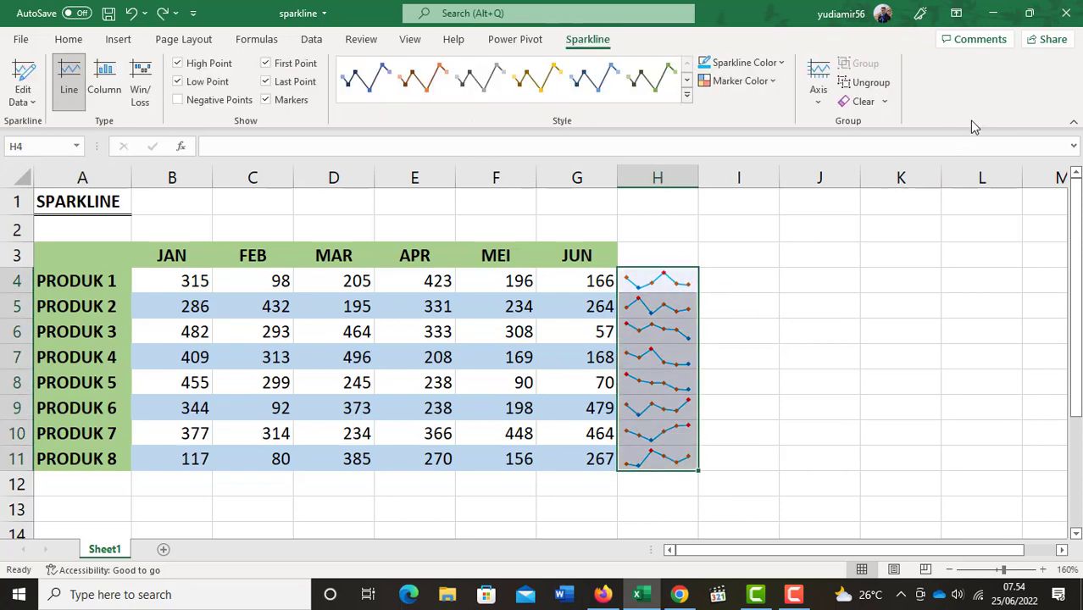
{"action": "left_click", "coordinate": [871, 82]}
{"action": "left_click", "coordinate": [683, 283]}
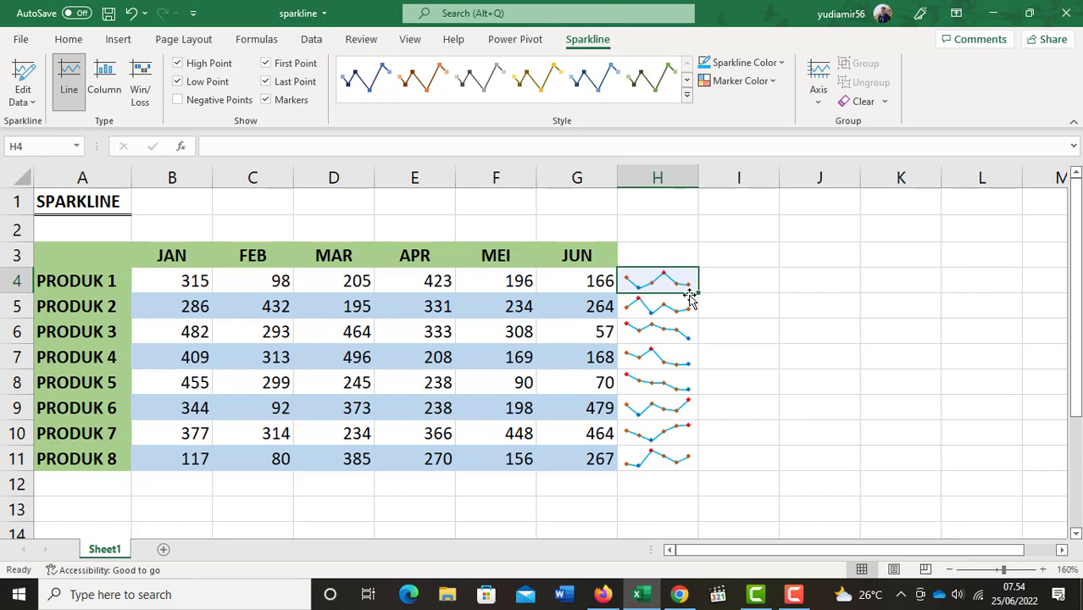
Clear the selected sparklines in H4:H11, and undo the clearing.
{"action": "left_click_drag", "start_coordinate": [667, 281], "coordinate": [682, 456]}
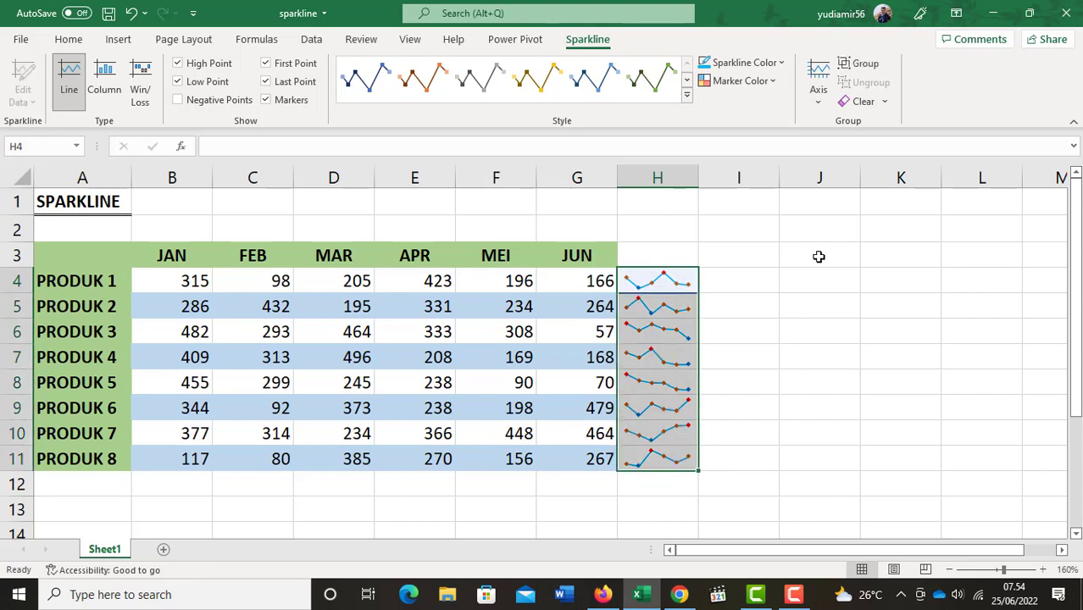
{"action": "left_click", "coordinate": [885, 103]}
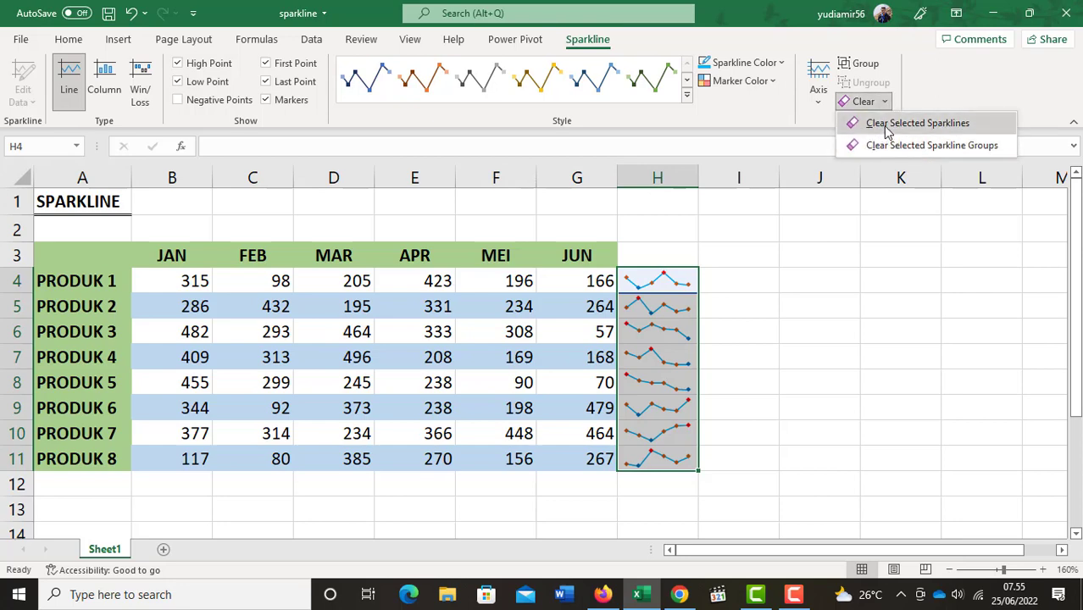
{"action": "left_click", "coordinate": [887, 126]}
{"action": "key", "text": "ctrl+z"}
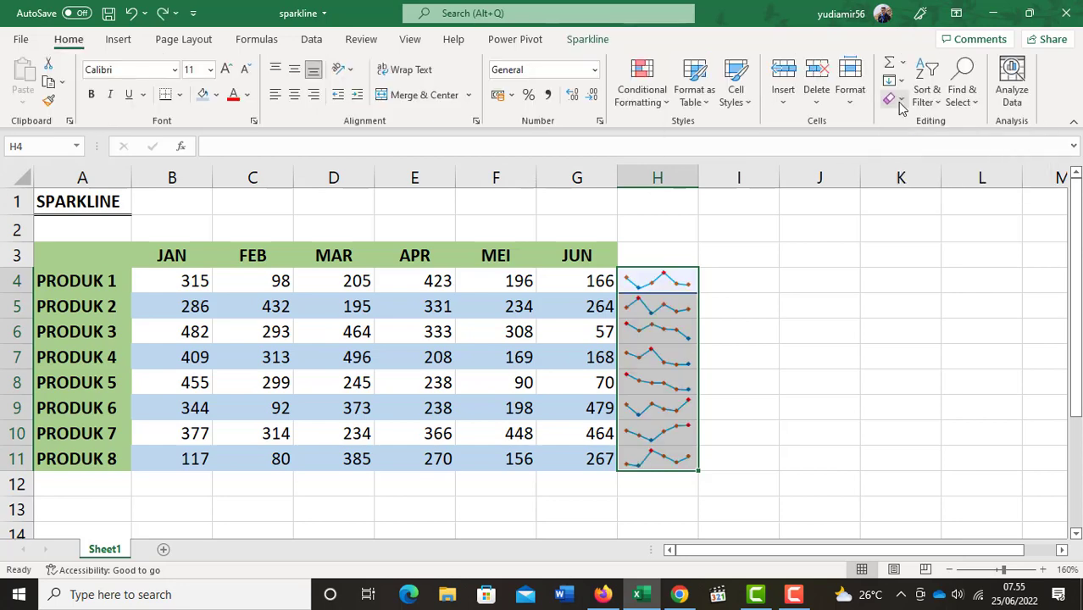
Try to relocate the H4 sparkline to cell J6, keeping B4:G4 as its data range.
{"action": "left_click", "coordinate": [657, 281]}
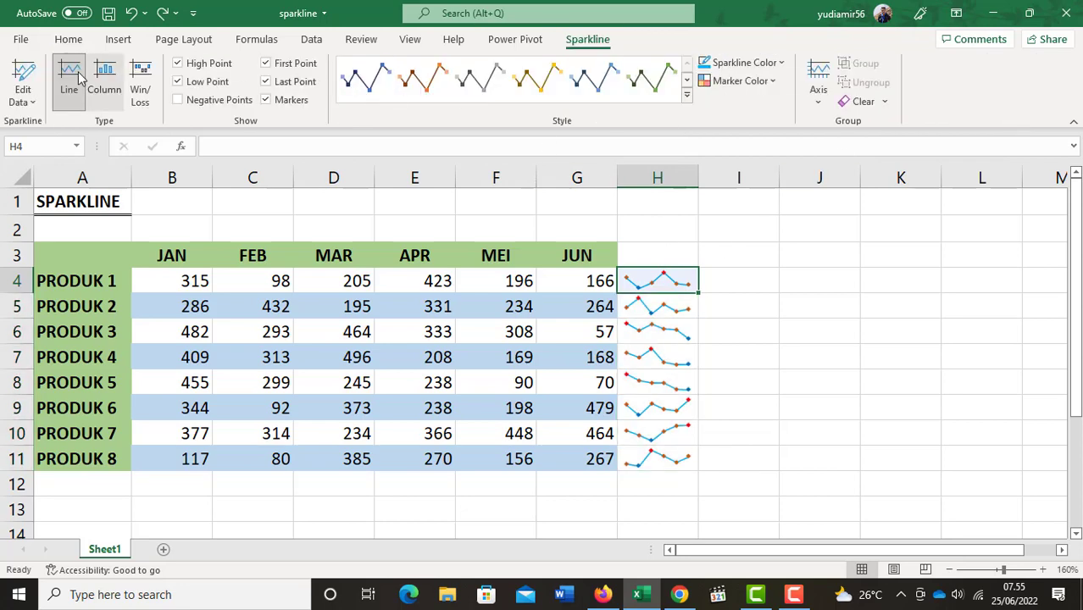
{"action": "left_click", "coordinate": [31, 101]}
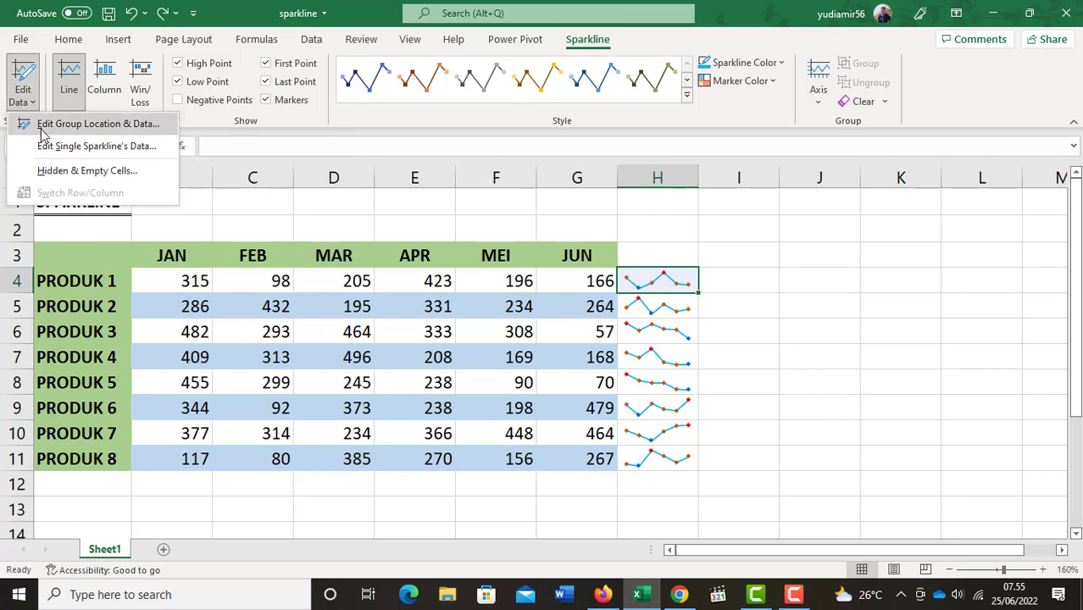
{"action": "left_click", "coordinate": [91, 127]}
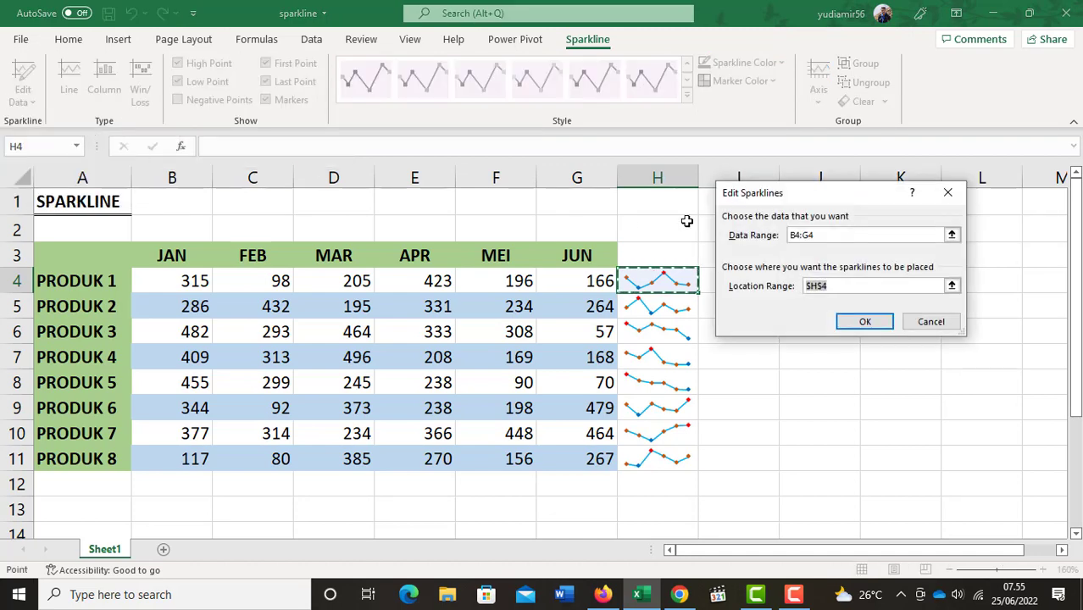
{"action": "left_click_drag", "start_coordinate": [819, 201], "coordinate": [833, 180]}
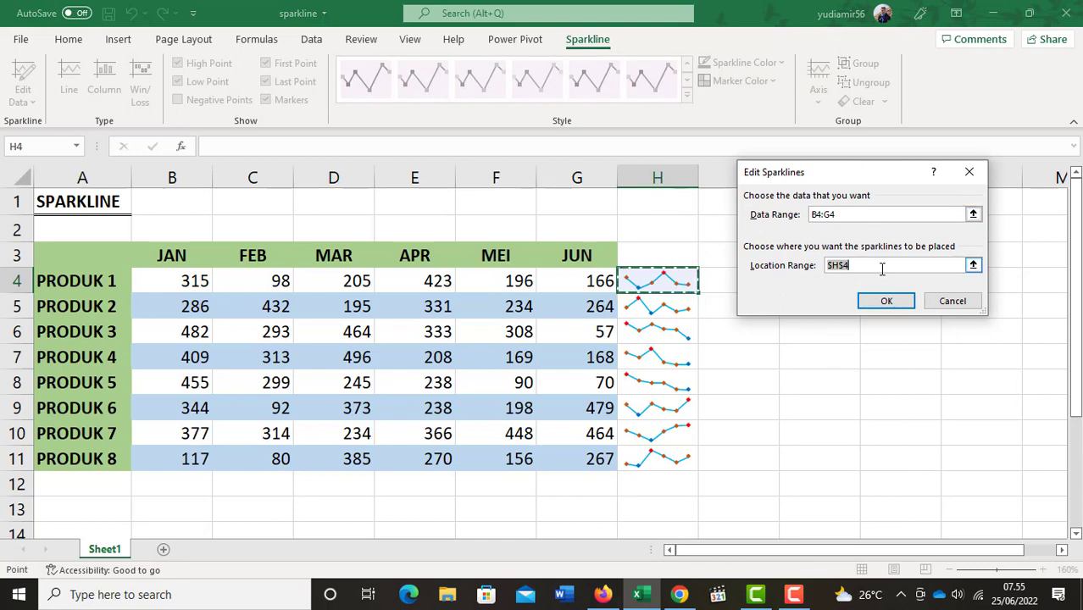
{"action": "left_click", "coordinate": [823, 336]}
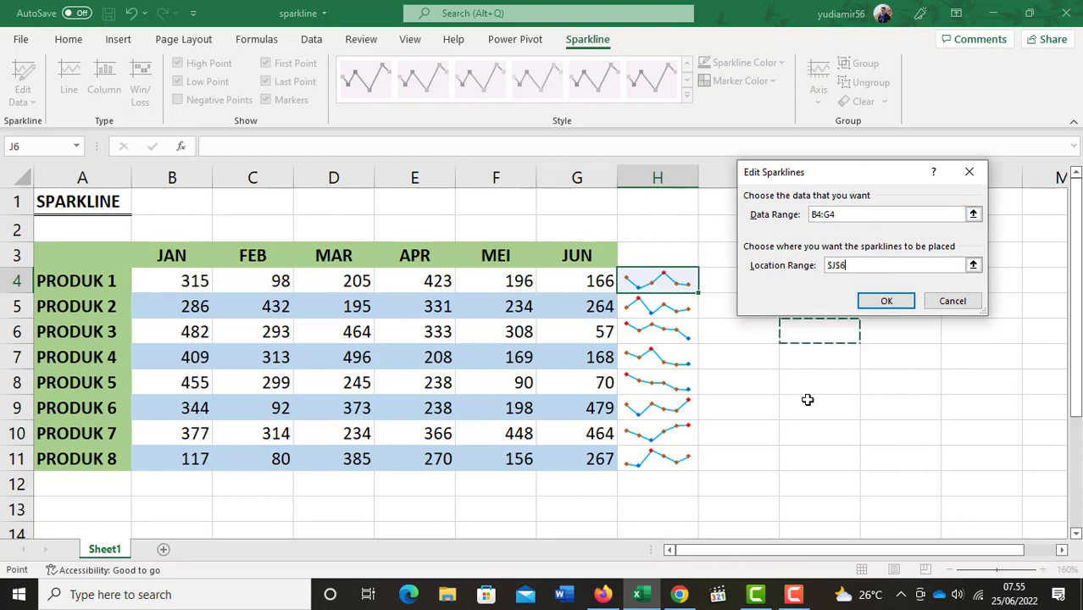
{"action": "left_click", "coordinate": [886, 301]}
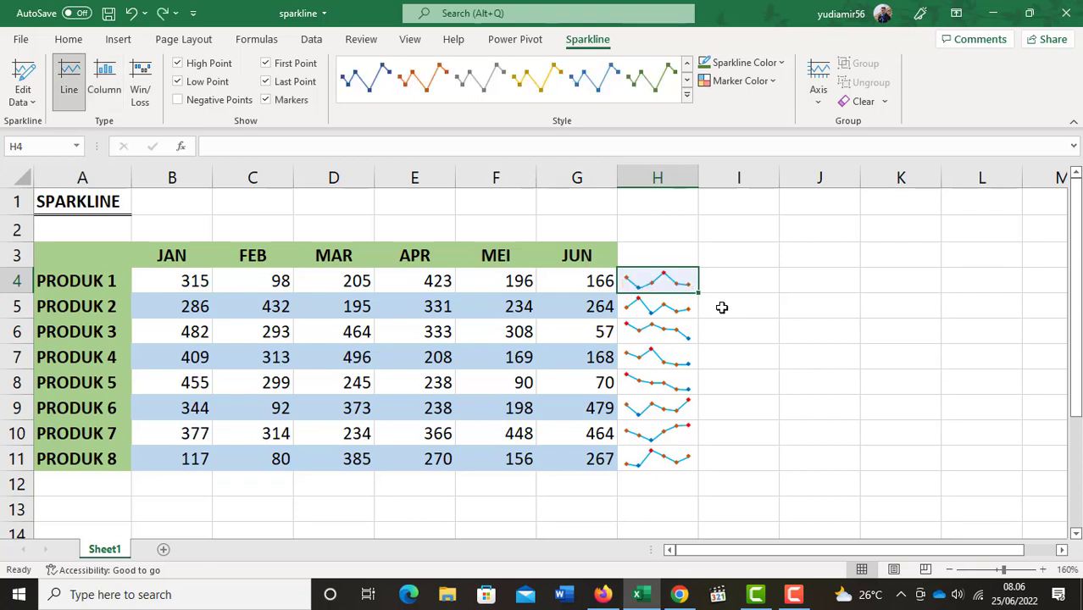
Change the H4 sparkline to the Column type and toggle its high, low and first point highlights off and on again.
{"action": "left_click", "coordinate": [105, 81]}
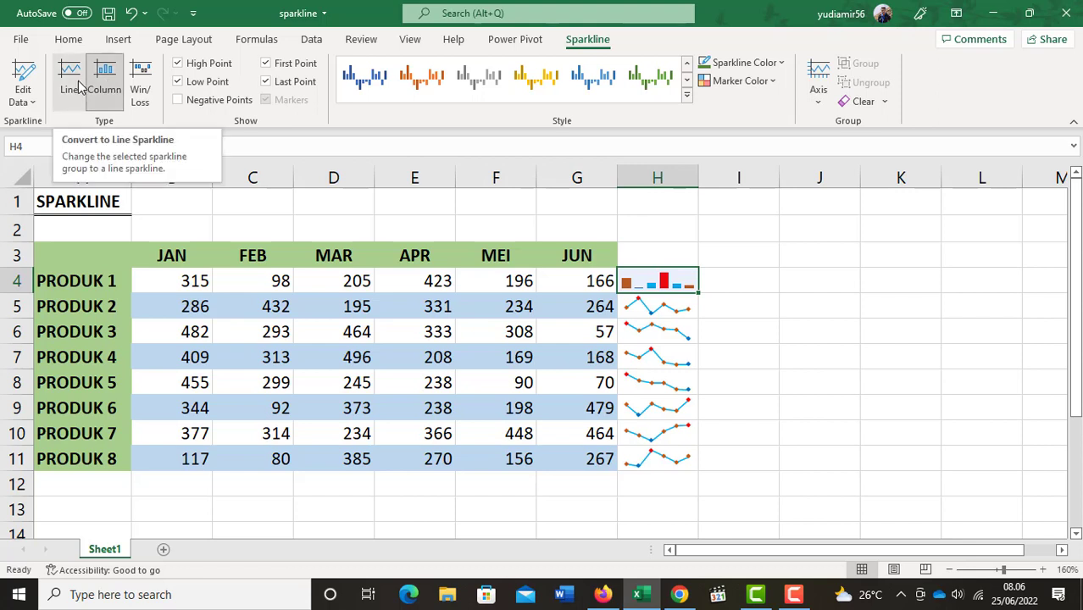
{"action": "left_click", "coordinate": [206, 67]}
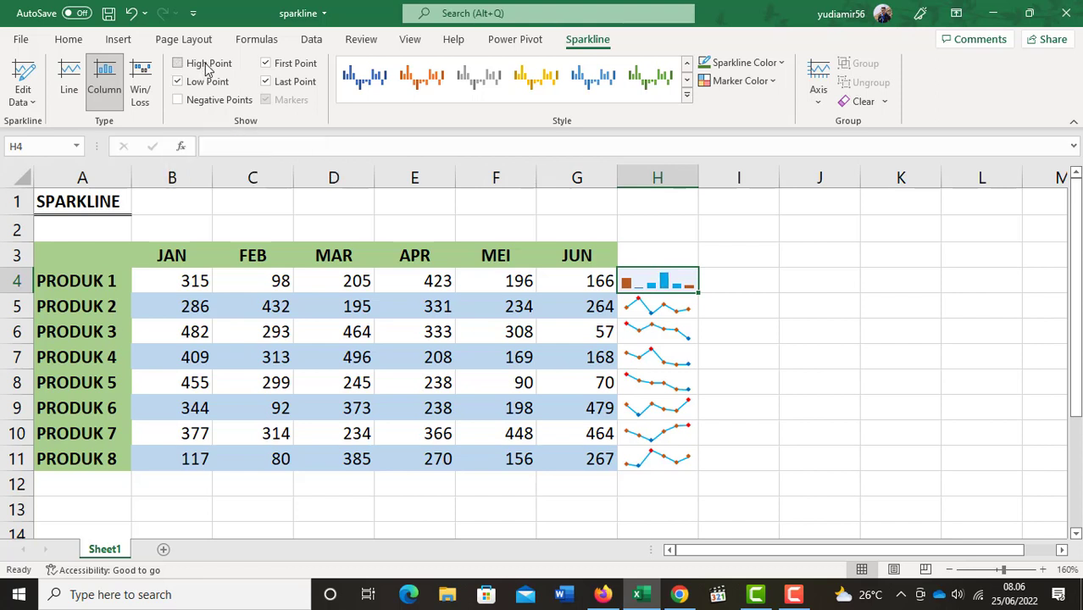
{"action": "left_click", "coordinate": [206, 68]}
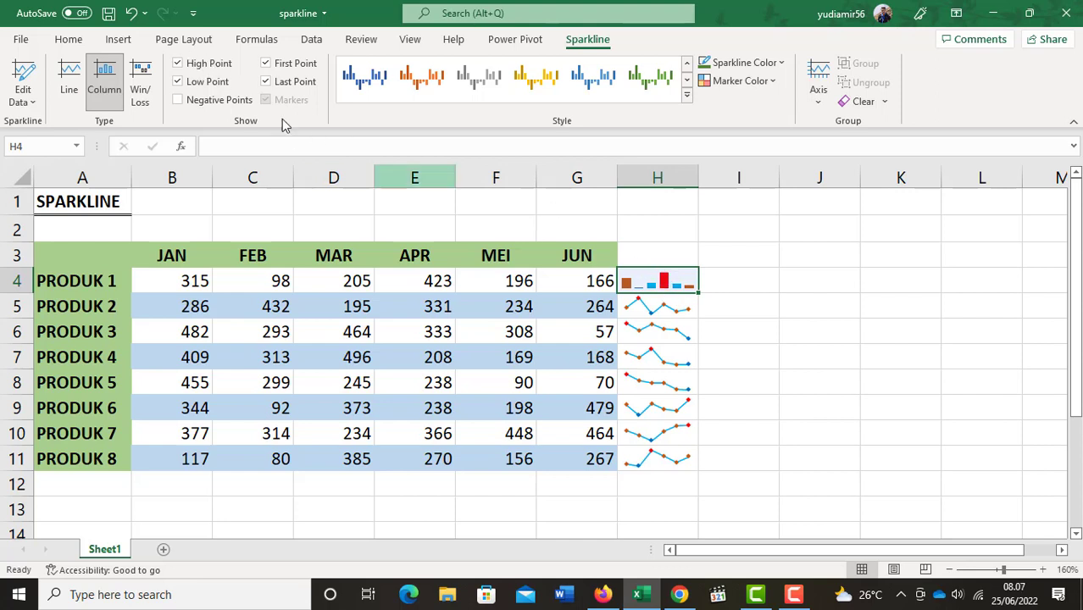
{"action": "left_click", "coordinate": [188, 82]}
{"action": "left_click", "coordinate": [191, 85]}
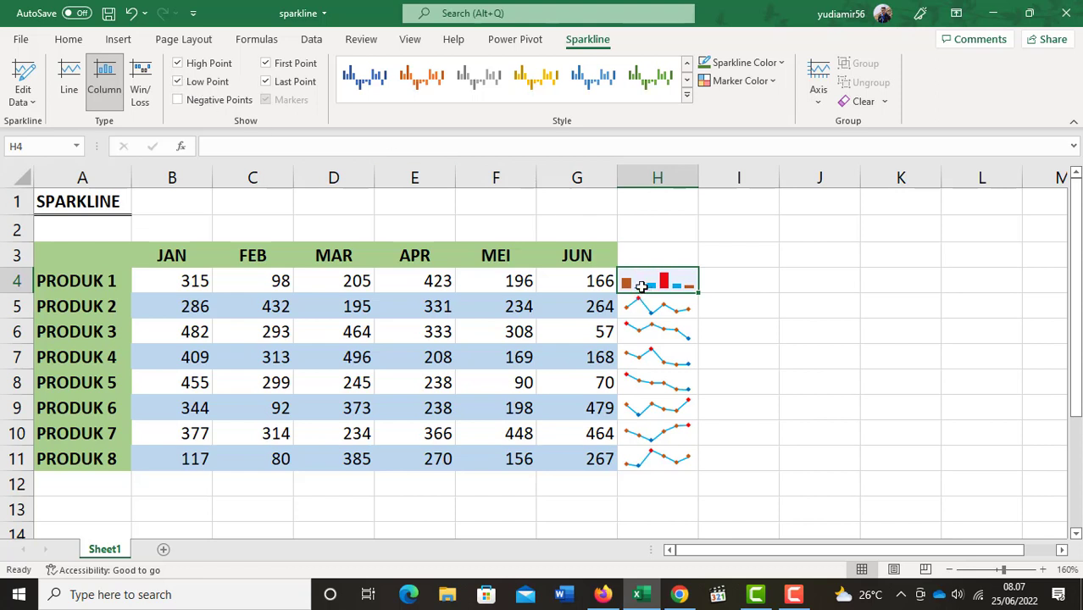
{"action": "left_click", "coordinate": [307, 68]}
{"action": "left_click", "coordinate": [308, 68]}
Apply the dark blue style to the H4 column sparkline and set its sparkline color to green.
{"action": "left_click", "coordinate": [686, 95]}
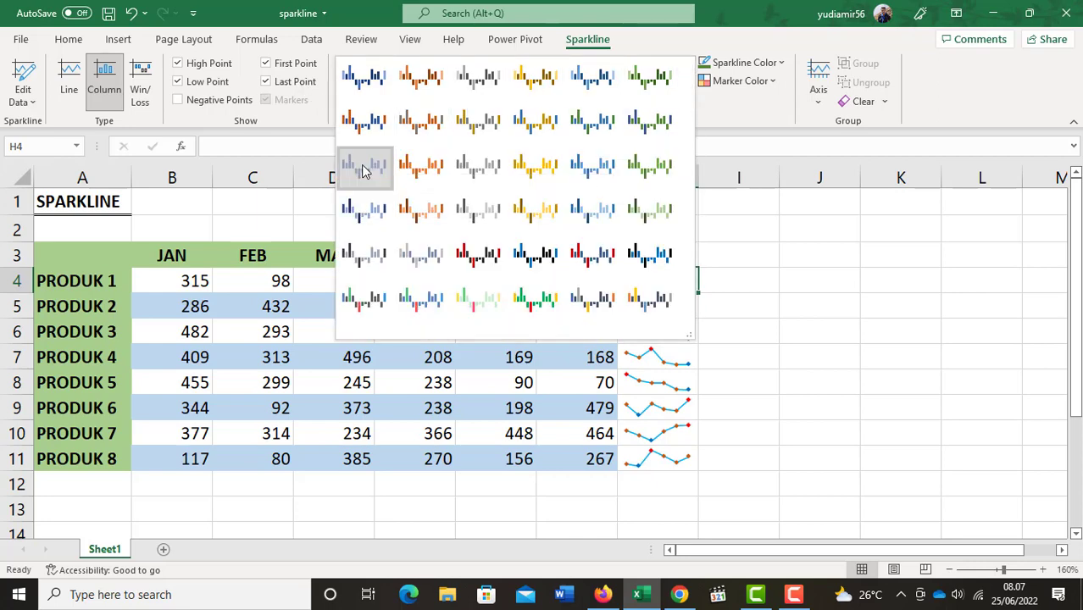
{"action": "key", "text": "Escape"}
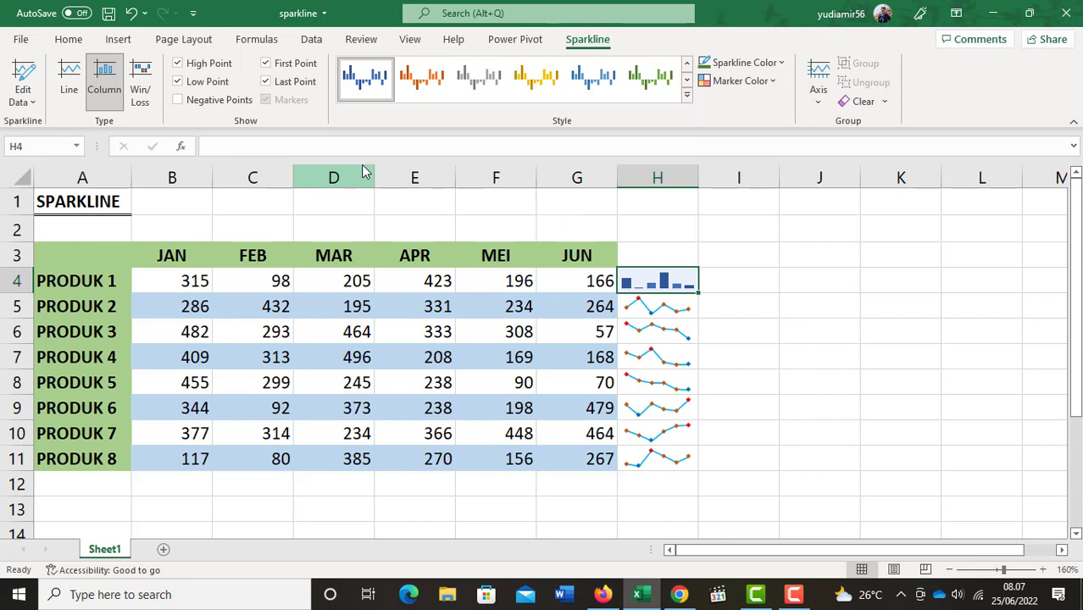
{"action": "left_click", "coordinate": [782, 63]}
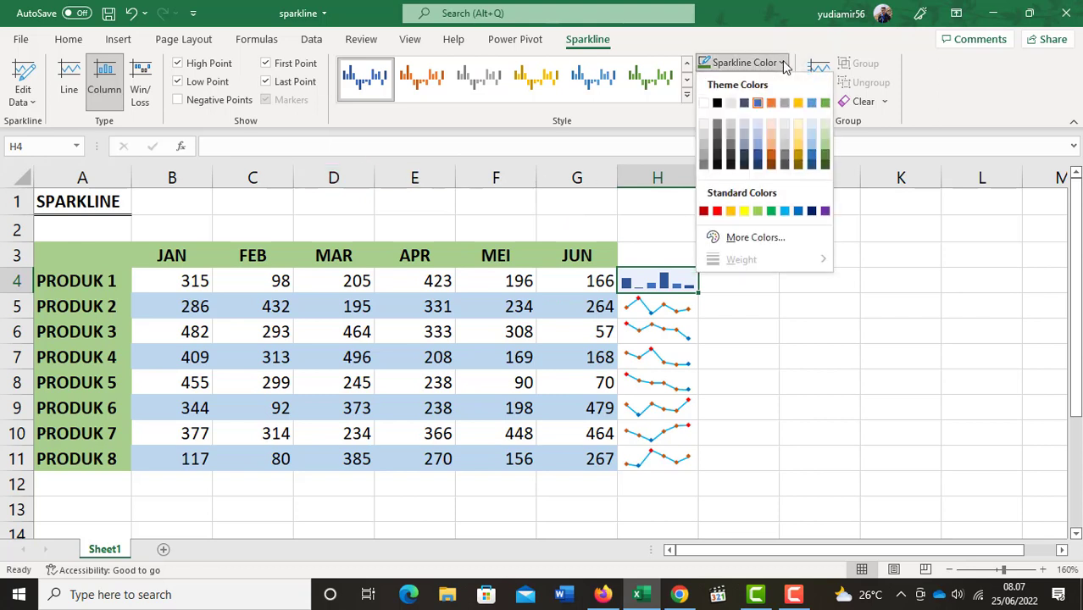
{"action": "left_click", "coordinate": [827, 155]}
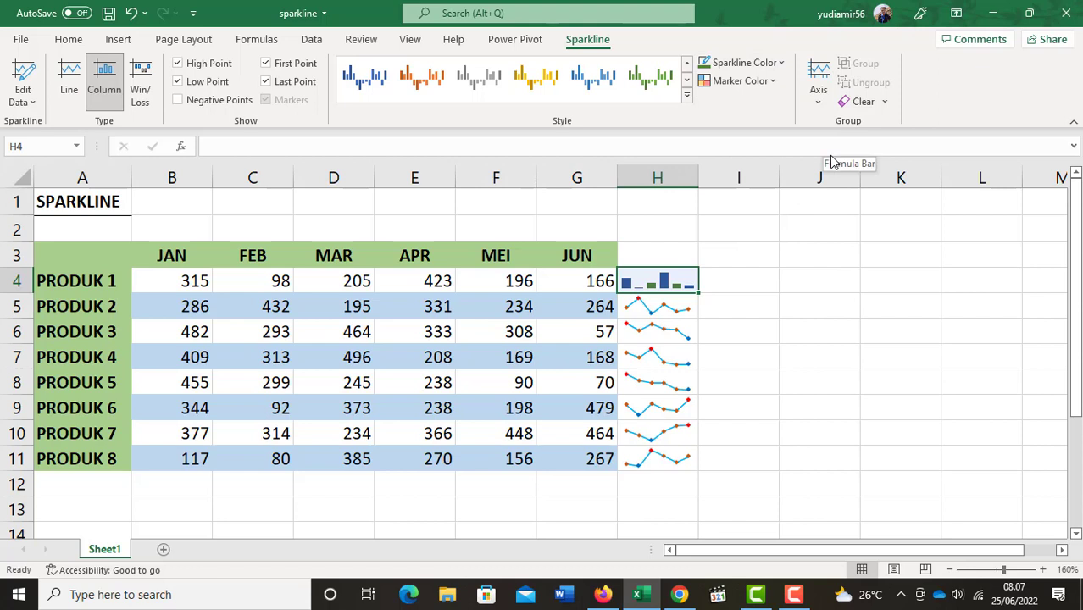
Color the H4 sparkline's high point red, its low point black and its first point dark green.
{"action": "left_click", "coordinate": [760, 81]}
{"action": "mouse_move", "coordinate": [768, 155]}
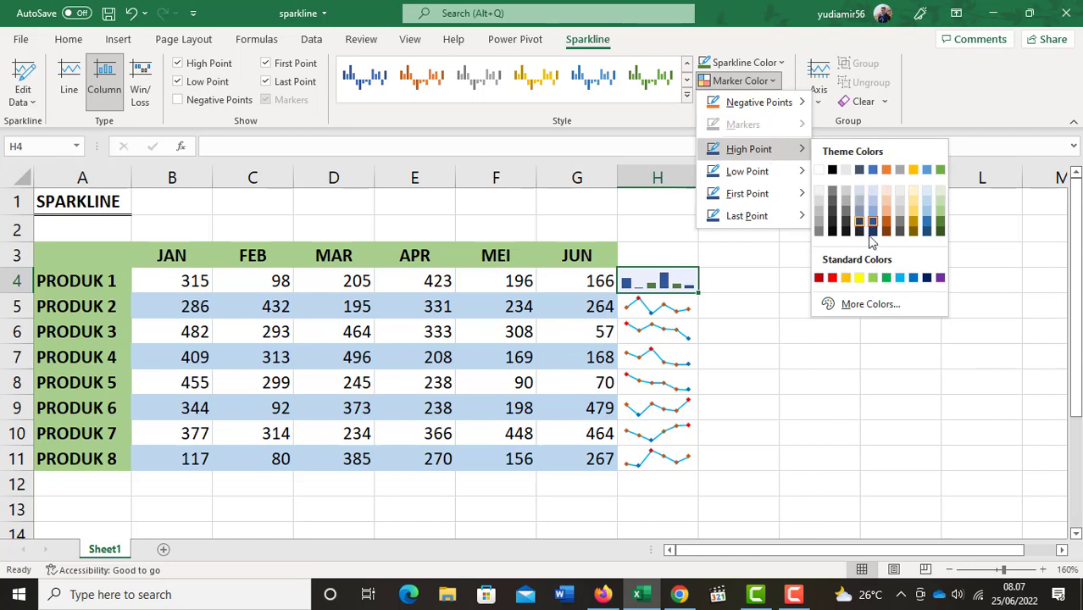
{"action": "left_click", "coordinate": [832, 278]}
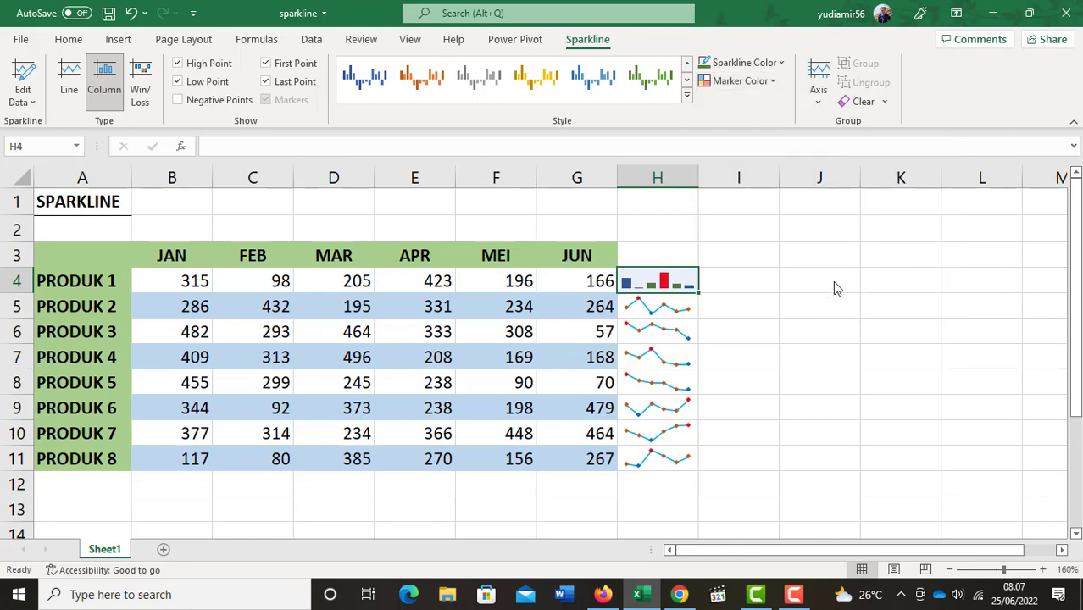
{"action": "left_click", "coordinate": [765, 81]}
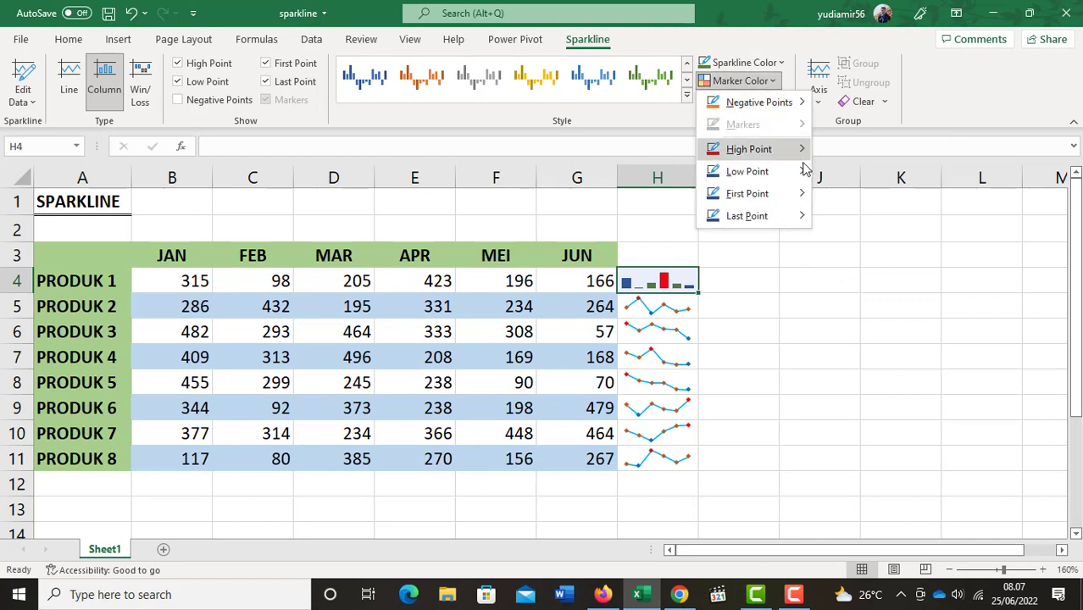
{"action": "mouse_move", "coordinate": [797, 173]}
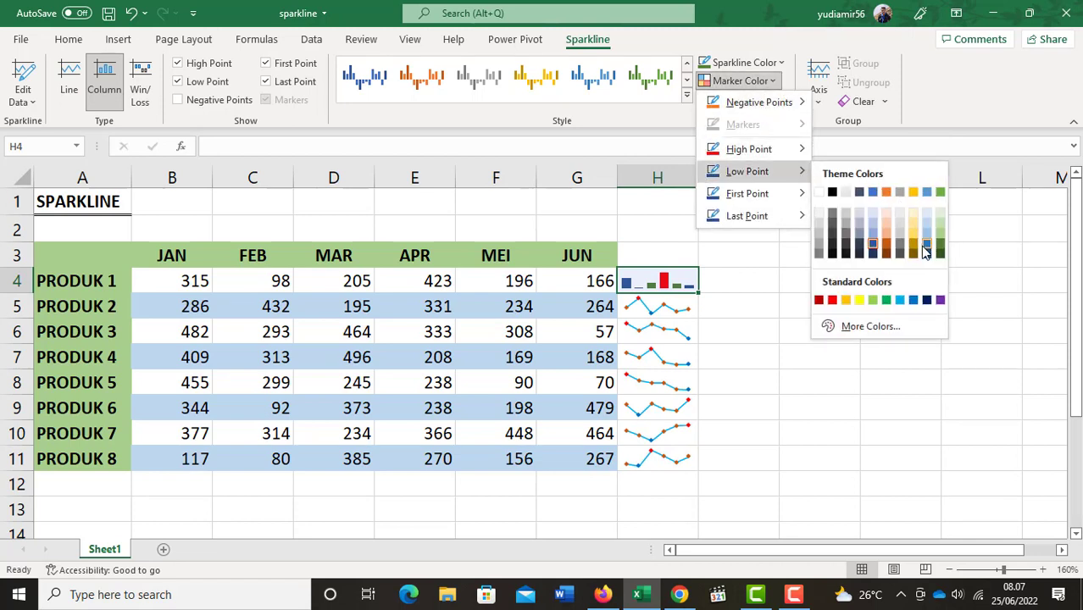
{"action": "left_click", "coordinate": [832, 193]}
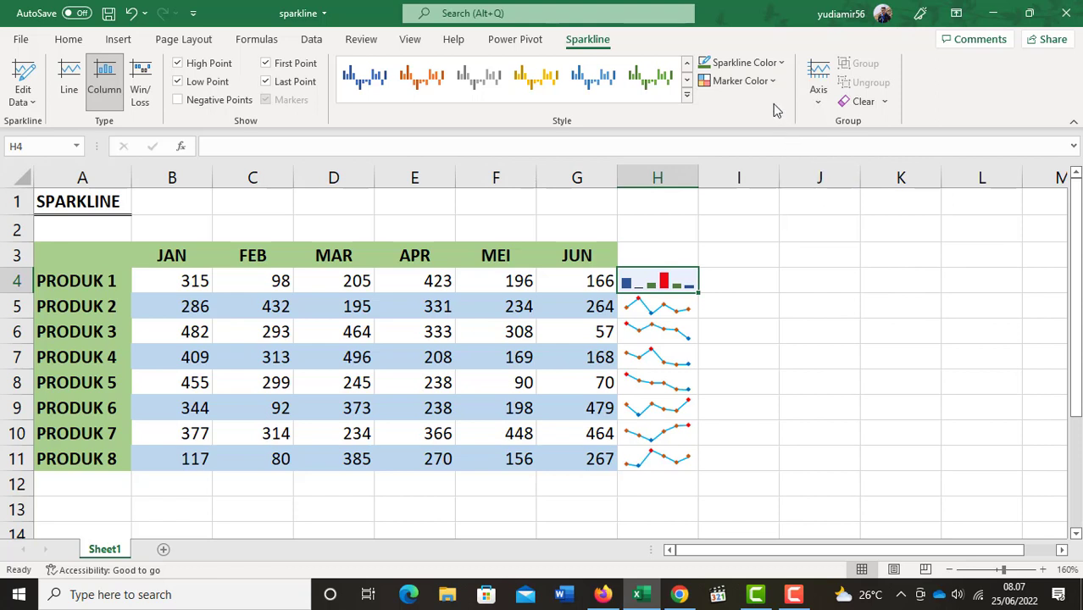
{"action": "left_click", "coordinate": [768, 81]}
{"action": "mouse_move", "coordinate": [778, 195]}
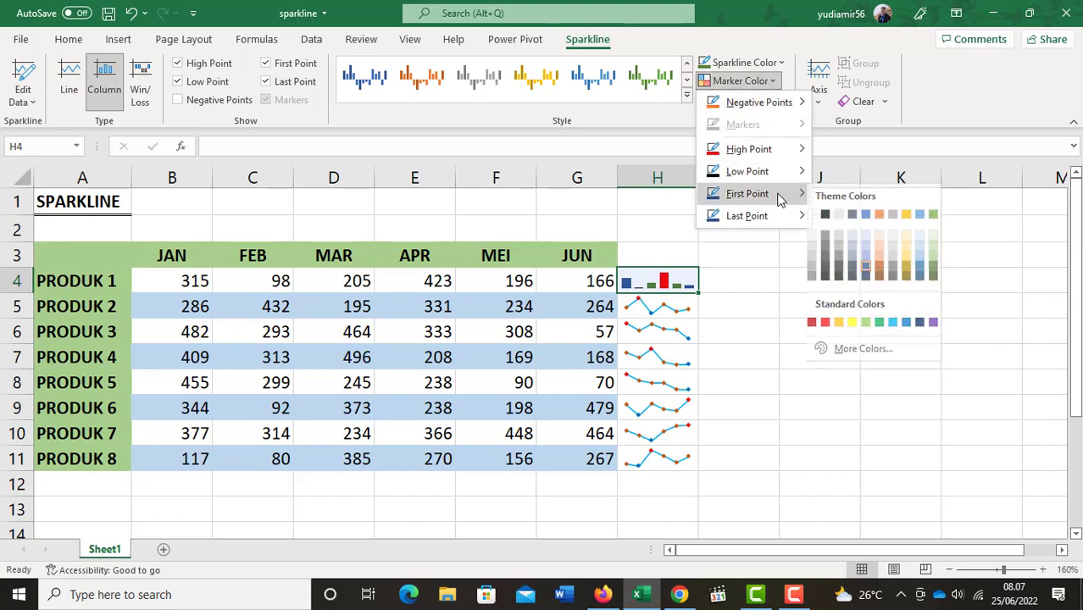
{"action": "left_click", "coordinate": [938, 278]}
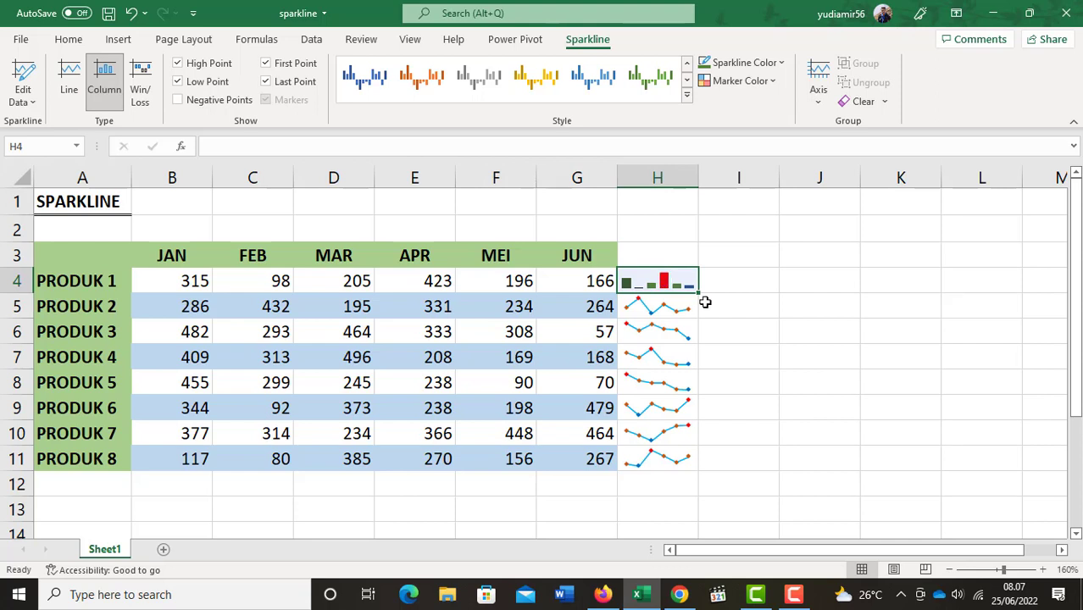
Fill the H4 column sparkline down through H11 and change the group to the Win/Loss type.
{"action": "left_click_drag", "start_coordinate": [700, 293], "coordinate": [717, 470]}
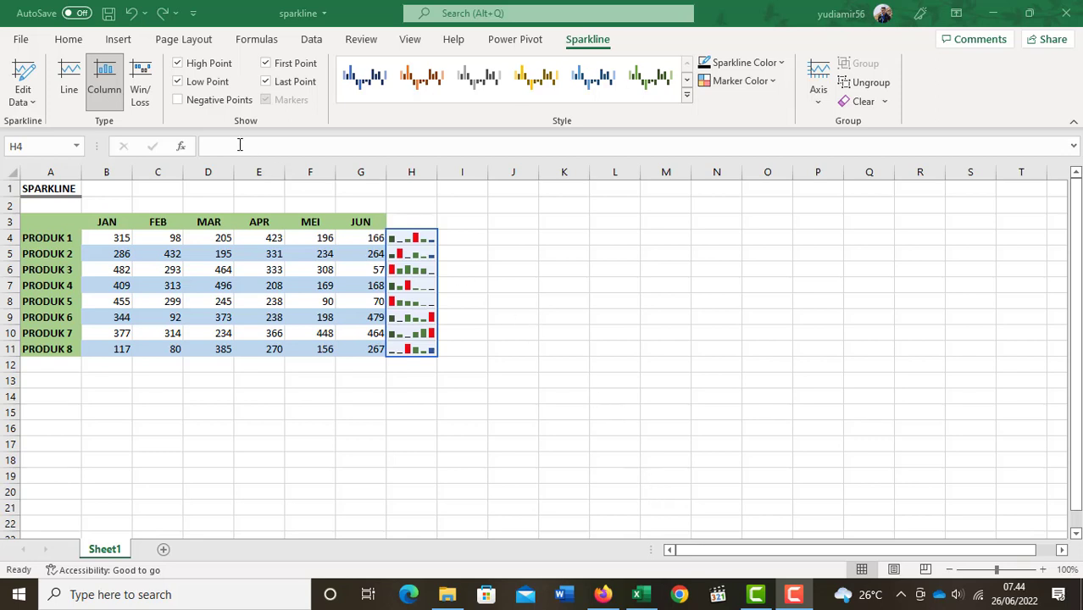
{"action": "left_click", "coordinate": [140, 95]}
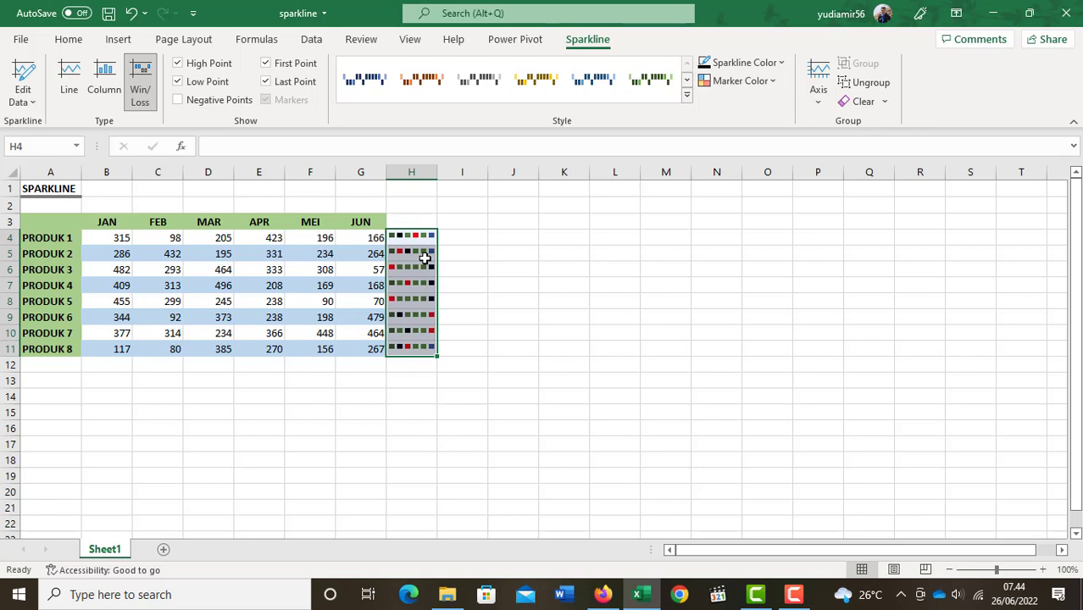
Change the February value of PRODUK 2 in C5 to -432.
{"action": "left_click", "coordinate": [156, 257]}
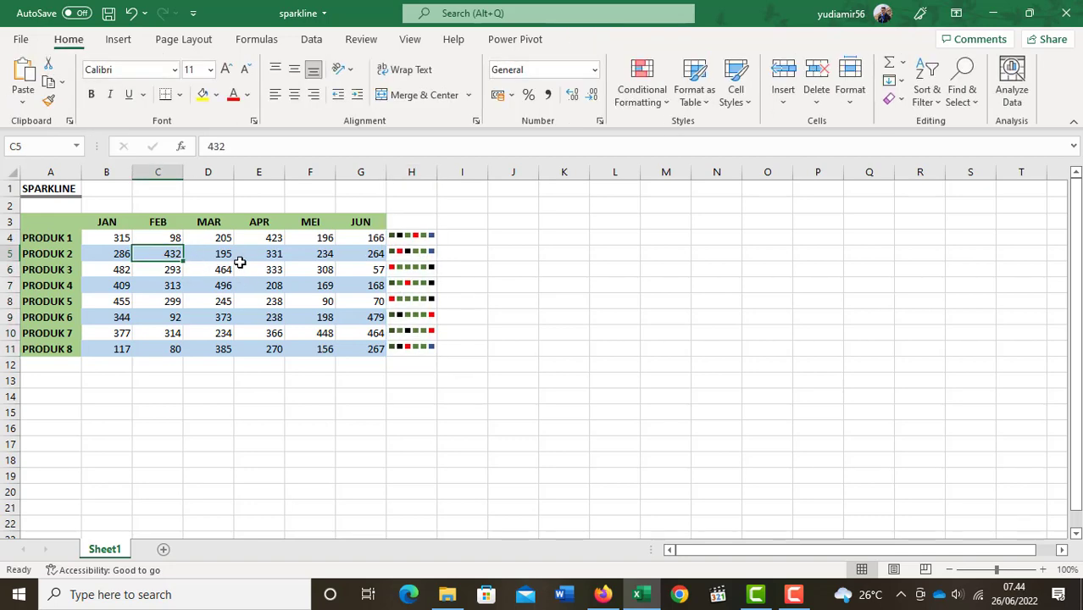
{"action": "key", "text": "F2"}
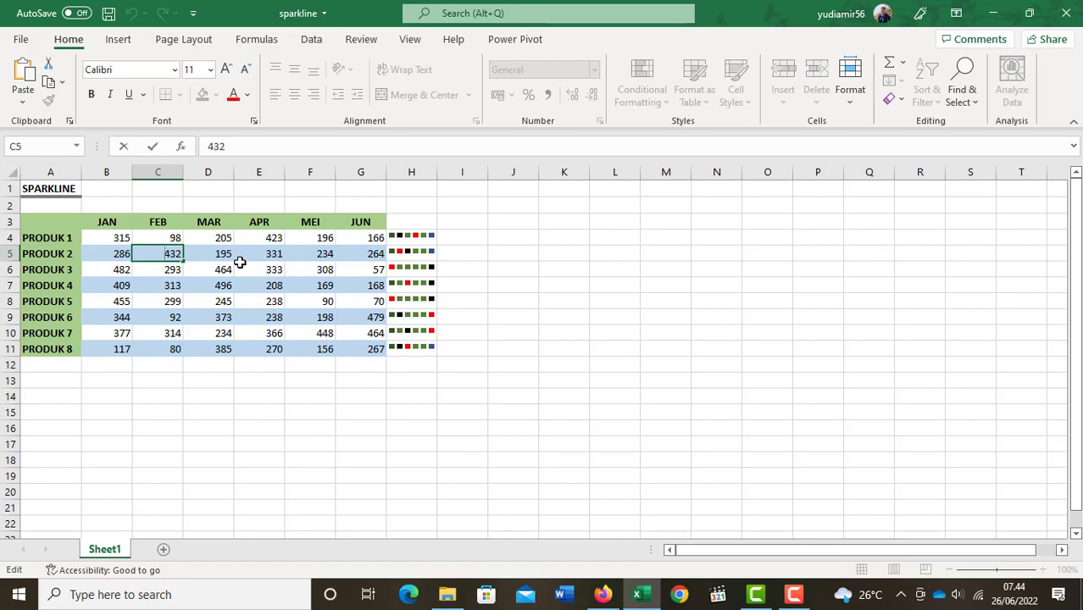
{"action": "type", "text": "-"}
{"action": "key", "text": "Return"}
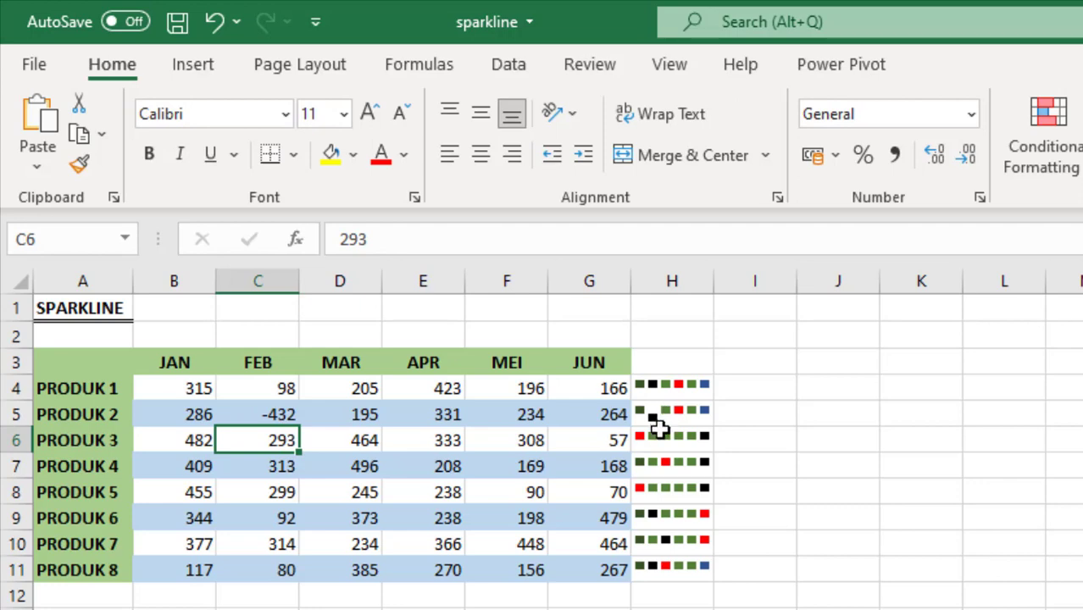
Change the January value of PRODUK 4 in B7 to -409 and the March value of PRODUK 6 in D9 to -373.
{"action": "left_click", "coordinate": [281, 468]}
{"action": "left_click", "coordinate": [193, 469]}
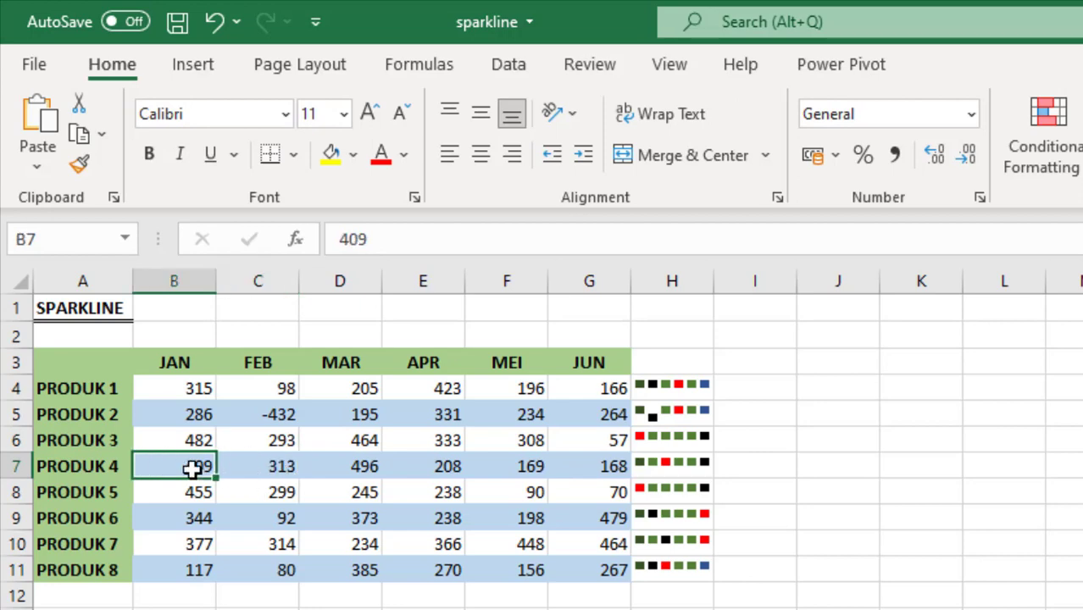
{"action": "double_click", "coordinate": [193, 468]}
{"action": "type", "text": "-"}
{"action": "key", "text": "Return"}
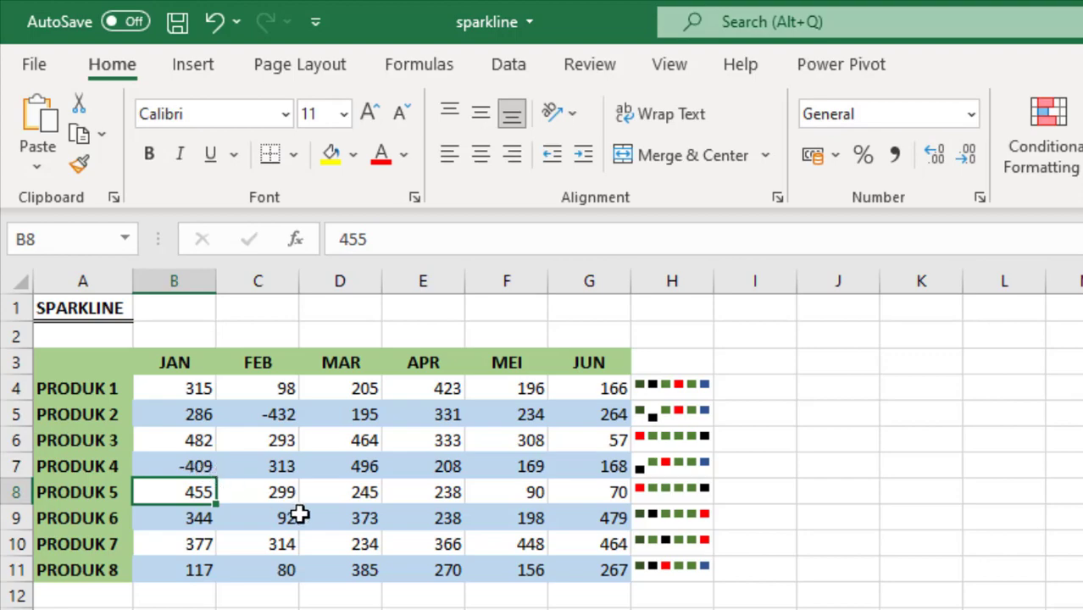
{"action": "left_click", "coordinate": [329, 511]}
{"action": "double_click", "coordinate": [328, 512]}
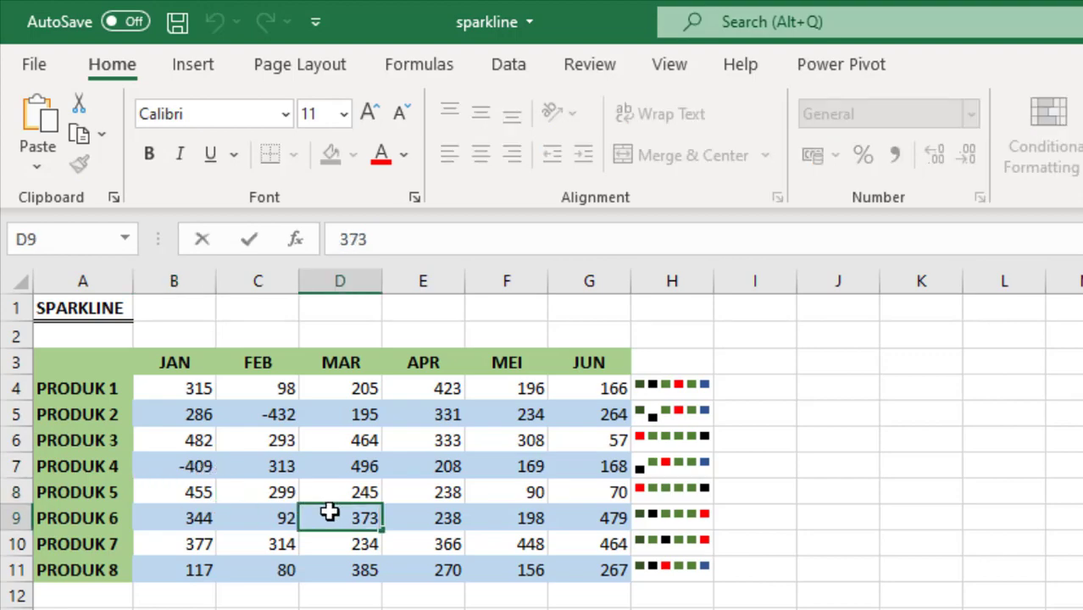
{"action": "type", "text": "-"}
{"action": "key", "text": "Return"}
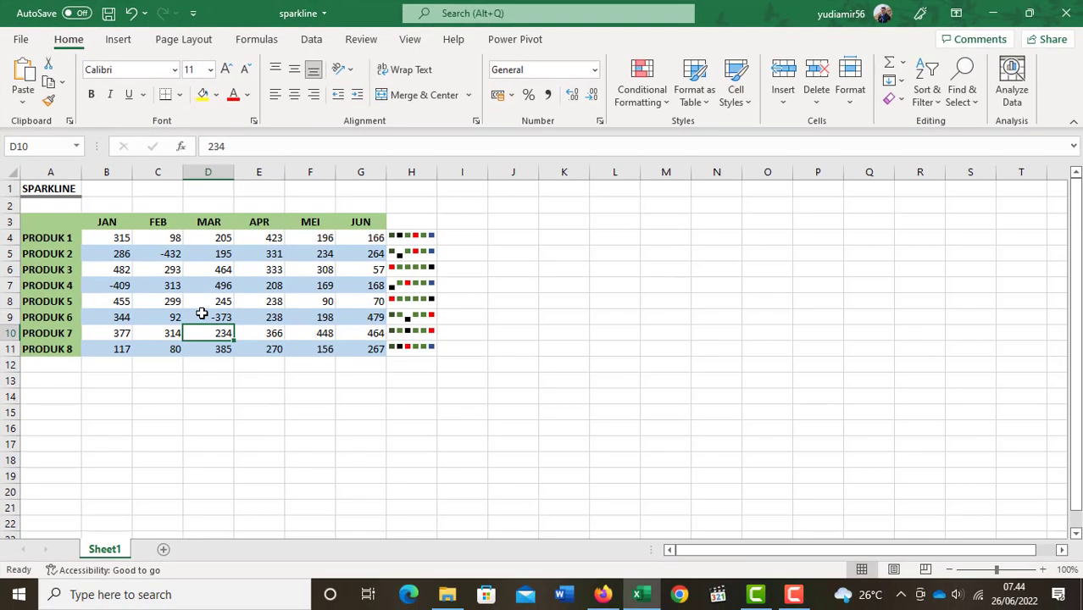
Switch the H4:H11 sparkline group through the Column and Win/Loss types and finish with the Line type.
{"action": "left_click_drag", "start_coordinate": [430, 236], "coordinate": [435, 346]}
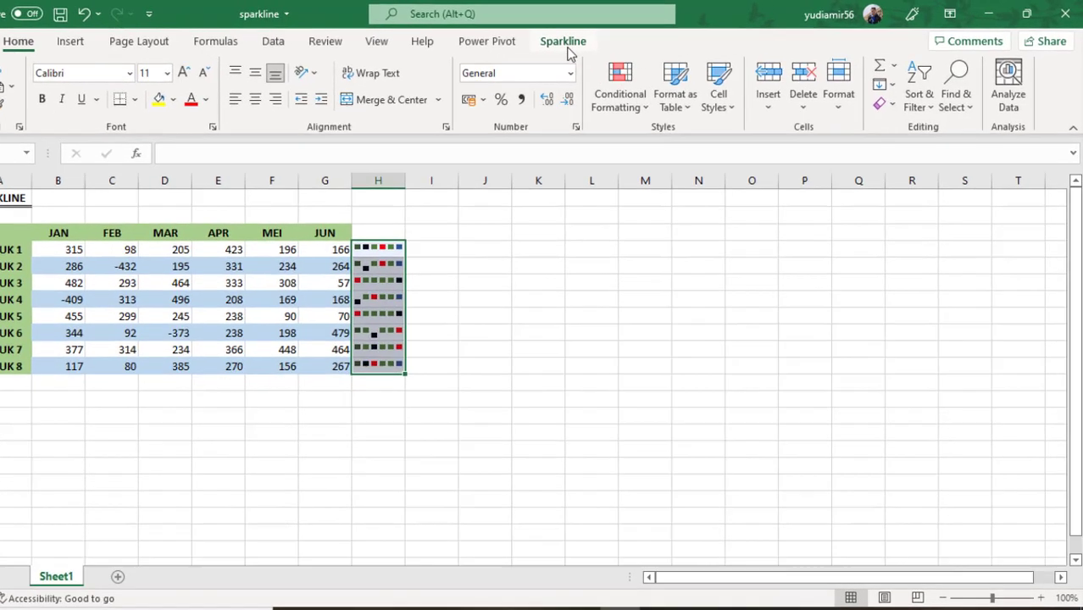
{"action": "left_click", "coordinate": [587, 39]}
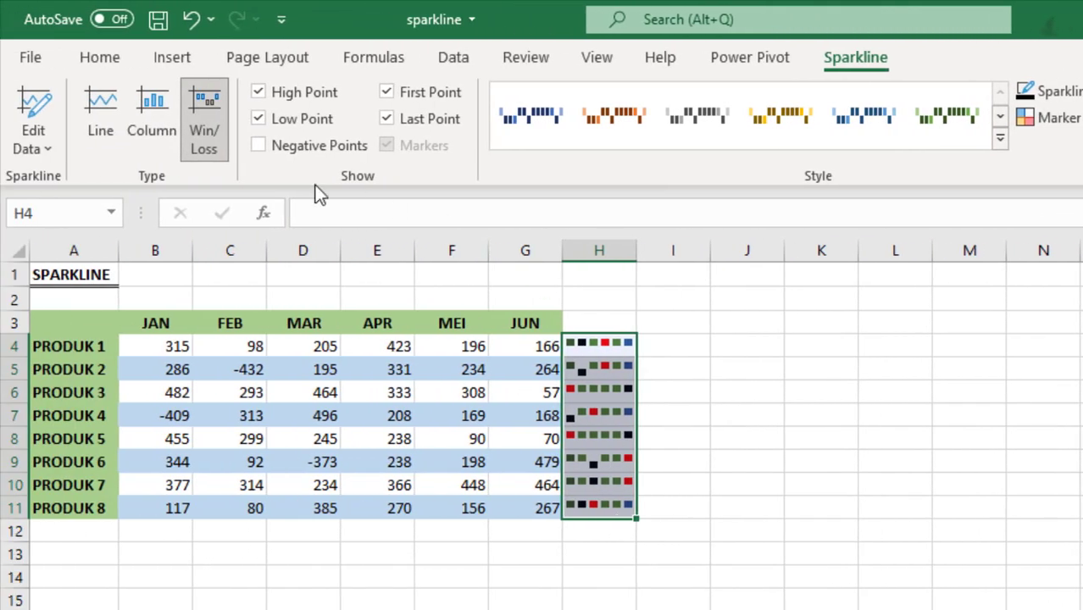
{"action": "left_click", "coordinate": [100, 112]}
{"action": "left_click", "coordinate": [150, 110]}
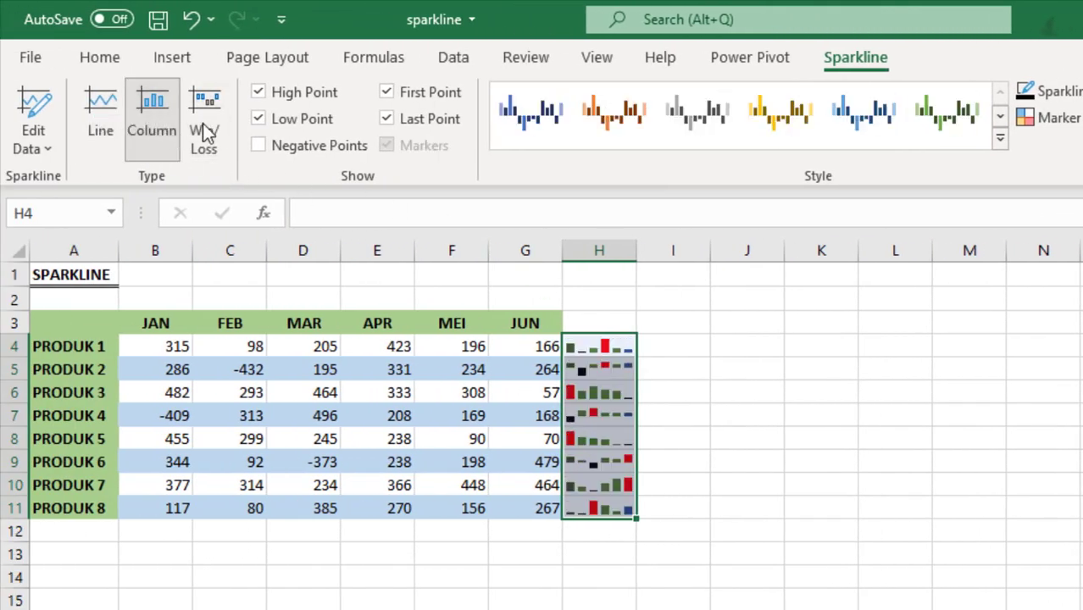
{"action": "left_click", "coordinate": [216, 115]}
{"action": "left_click", "coordinate": [115, 114]}
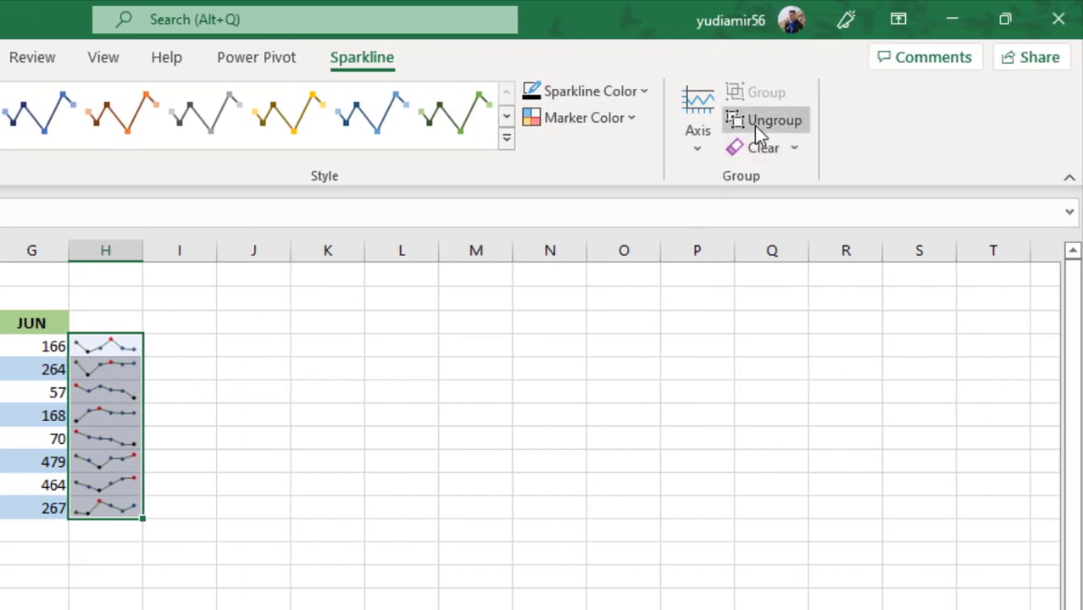
Ungroup the sparklines in H4:H11 and select the ones in H6 and H9 individually to check the separation.
{"action": "left_click", "coordinate": [772, 120]}
{"action": "left_click", "coordinate": [135, 394]}
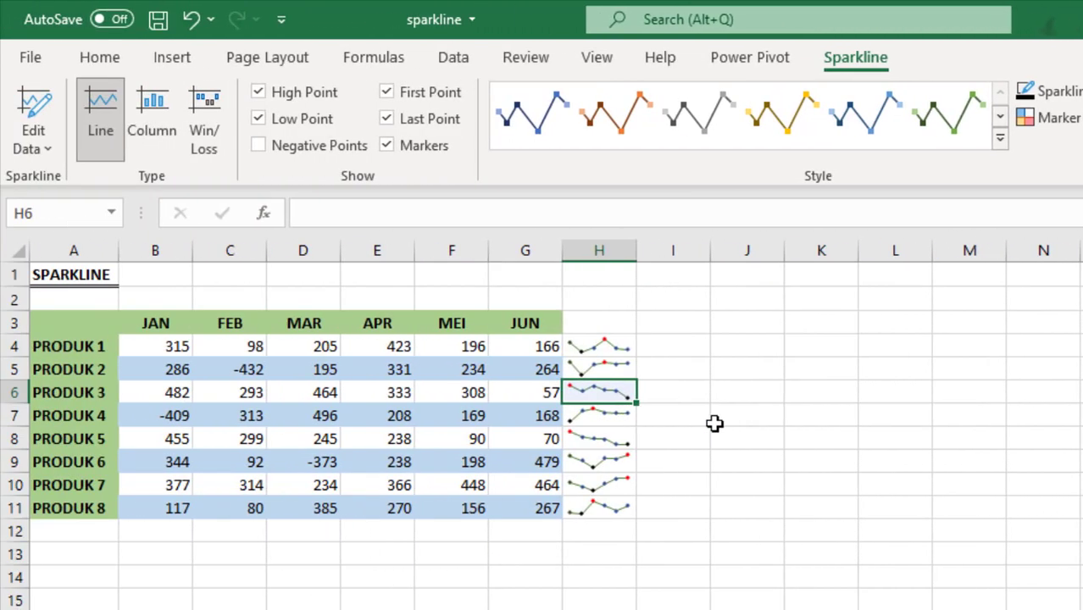
{"action": "left_click", "coordinate": [607, 459]}
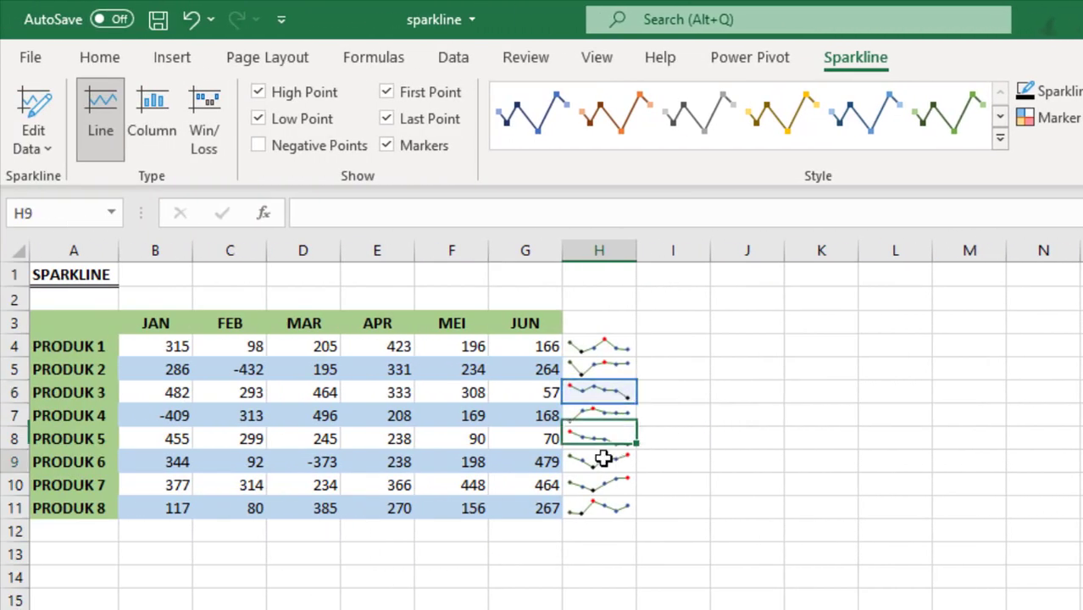
Change only the PRODUK 8 sparkline in H11 and the PRODUK 4 sparkline in H7 to the Column type.
{"action": "left_click", "coordinate": [609, 504]}
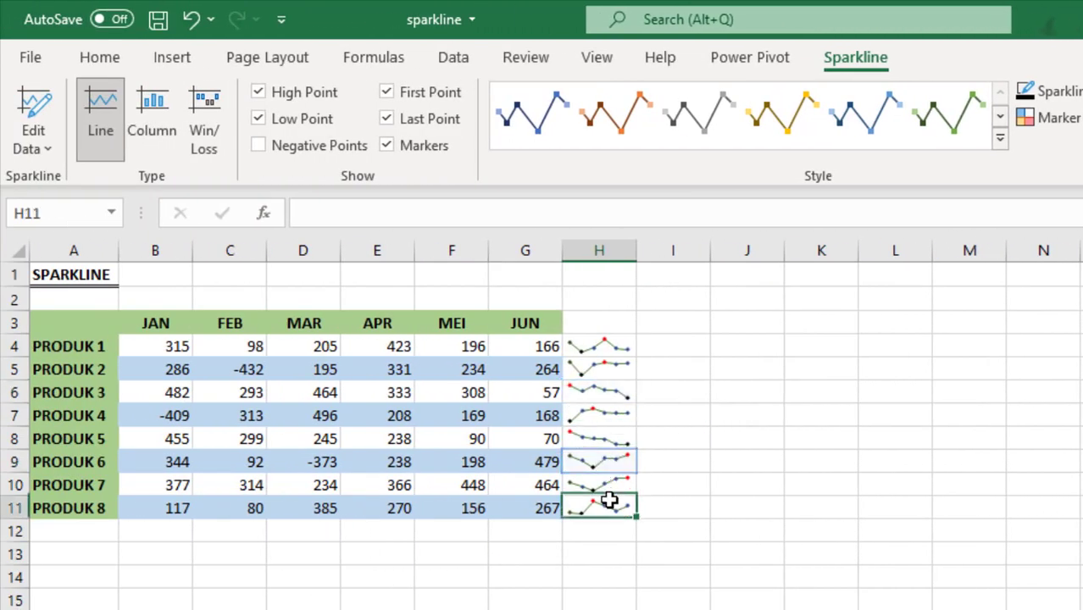
{"action": "left_click", "coordinate": [160, 124]}
{"action": "left_click", "coordinate": [573, 414]}
{"action": "left_click", "coordinate": [168, 127]}
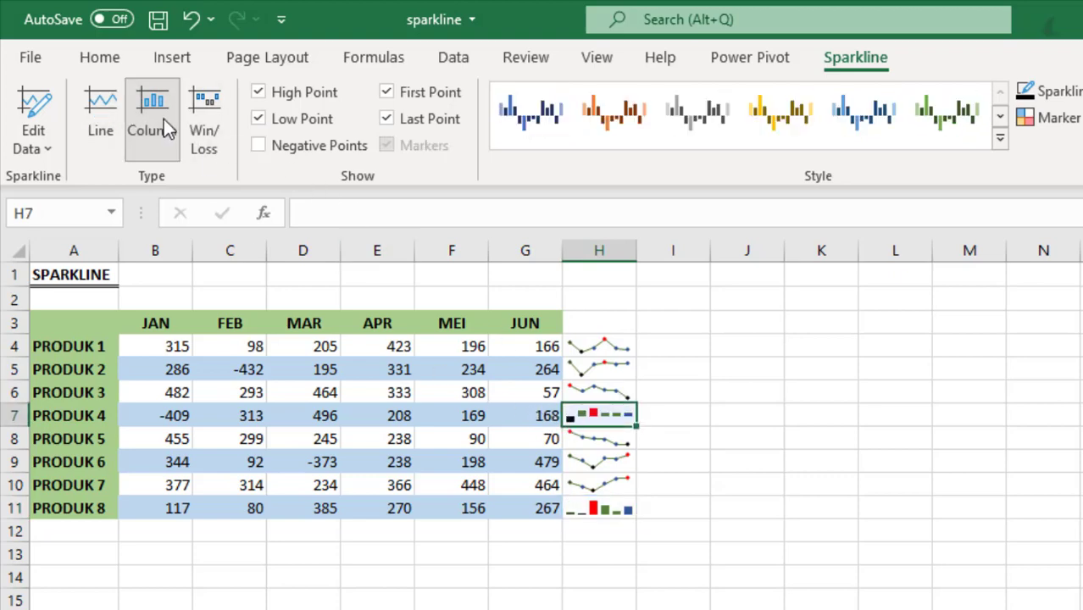
Change only the PRODUK 1 sparkline in H4 to the Win/Loss type and deselect it.
{"action": "left_click", "coordinate": [580, 347]}
{"action": "left_click", "coordinate": [206, 132]}
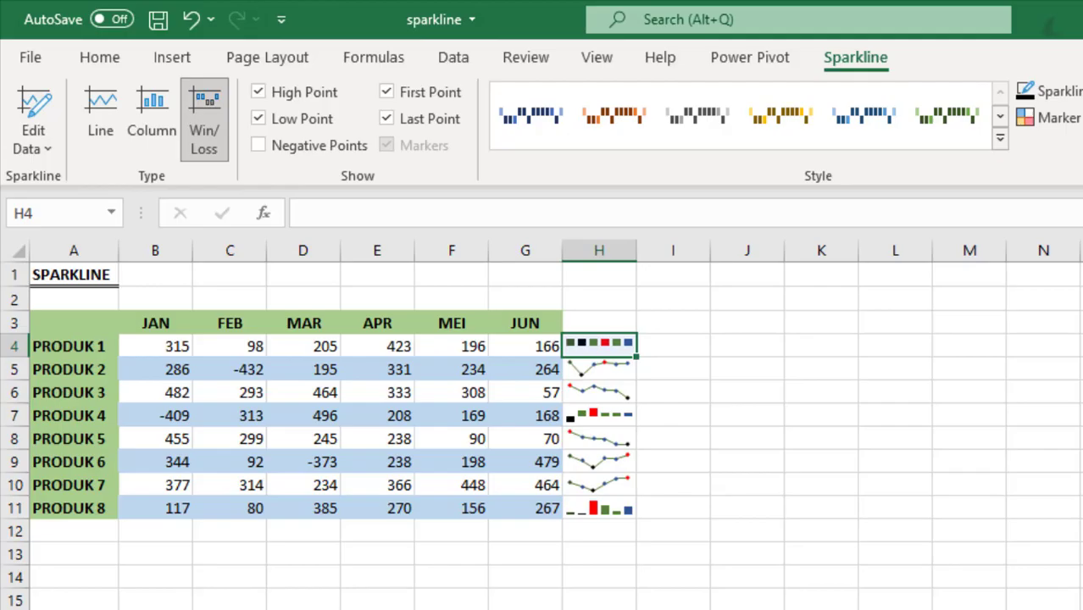
{"action": "left_click", "coordinate": [909, 510]}
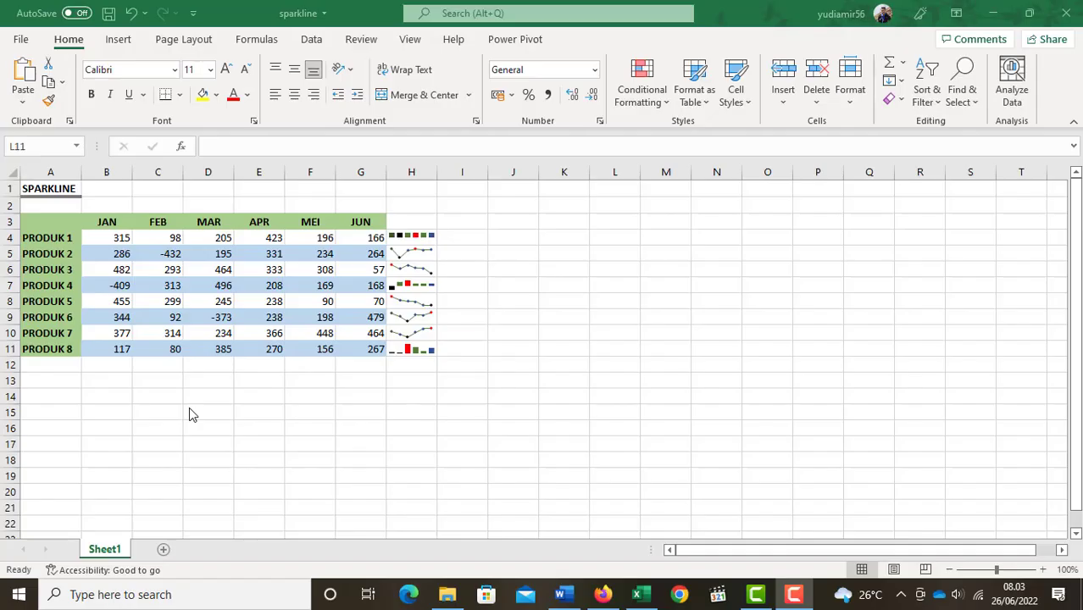